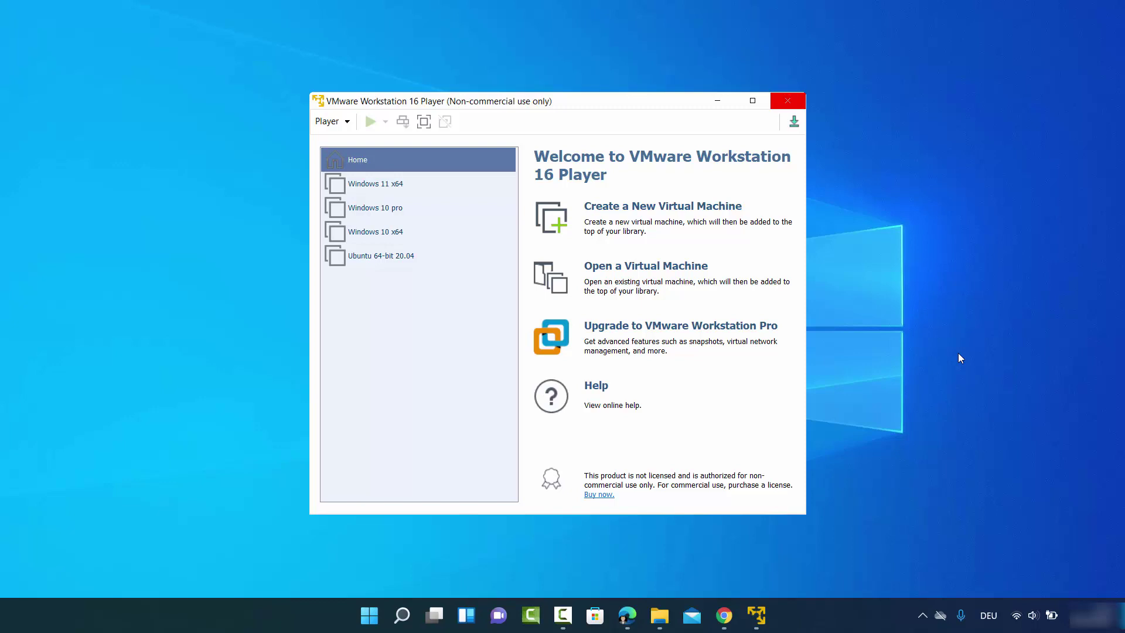
- Close the VMware Workstation 16 Player window with Alt+F4
key(alt+F4)
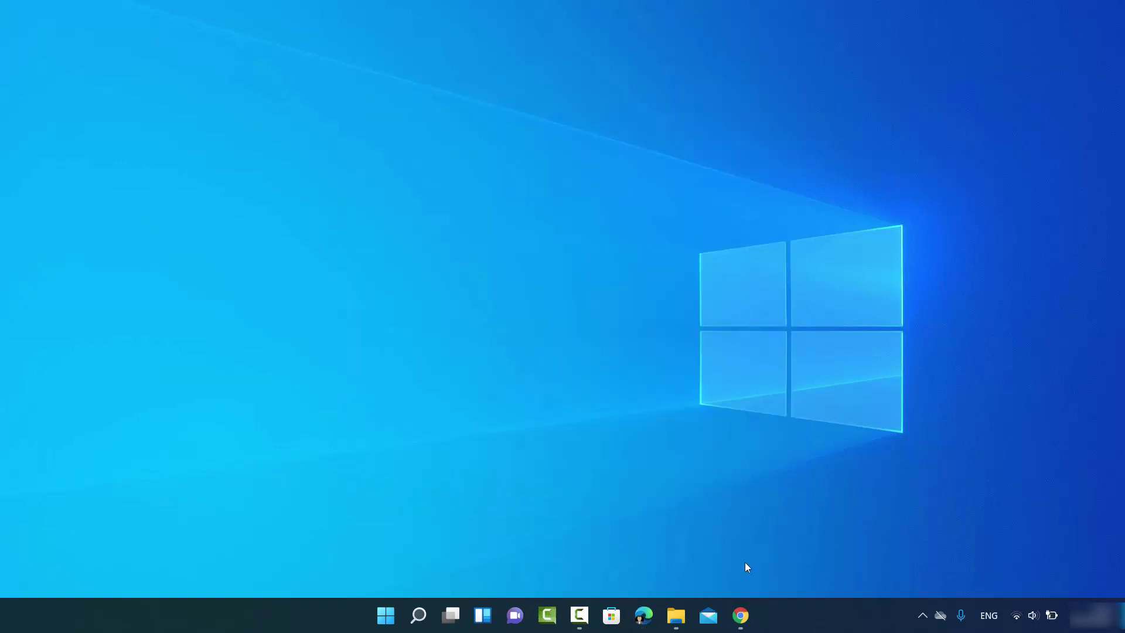
- Open Microsoft's Download Windows 11 page from the search results and dismiss the Edge banner
click(741, 615)
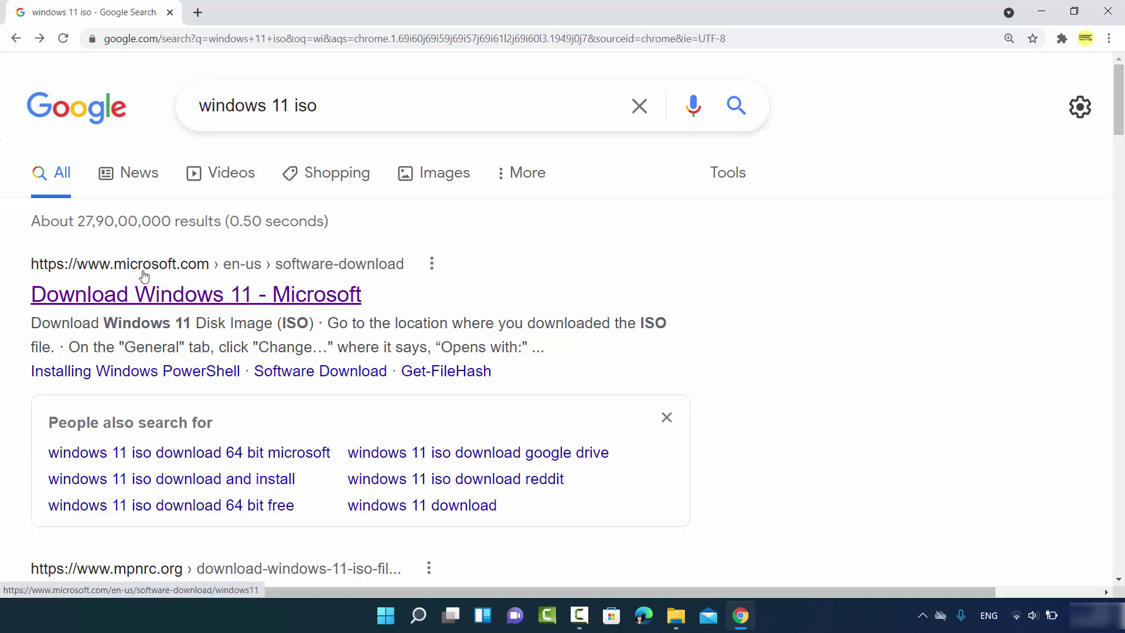
click(244, 300)
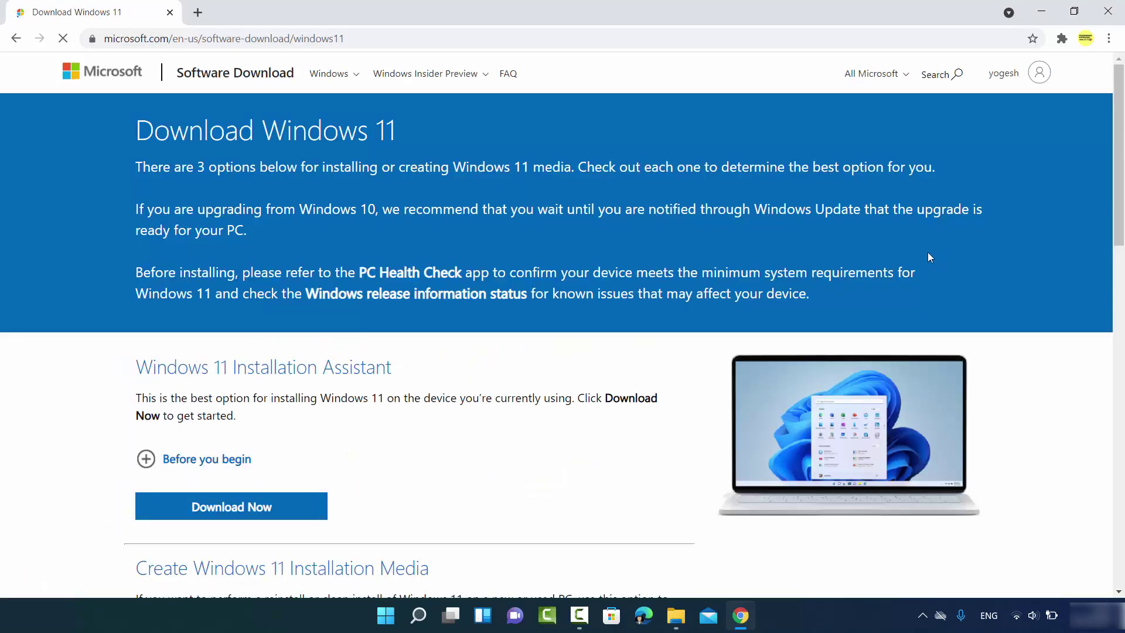
click(478, 35)
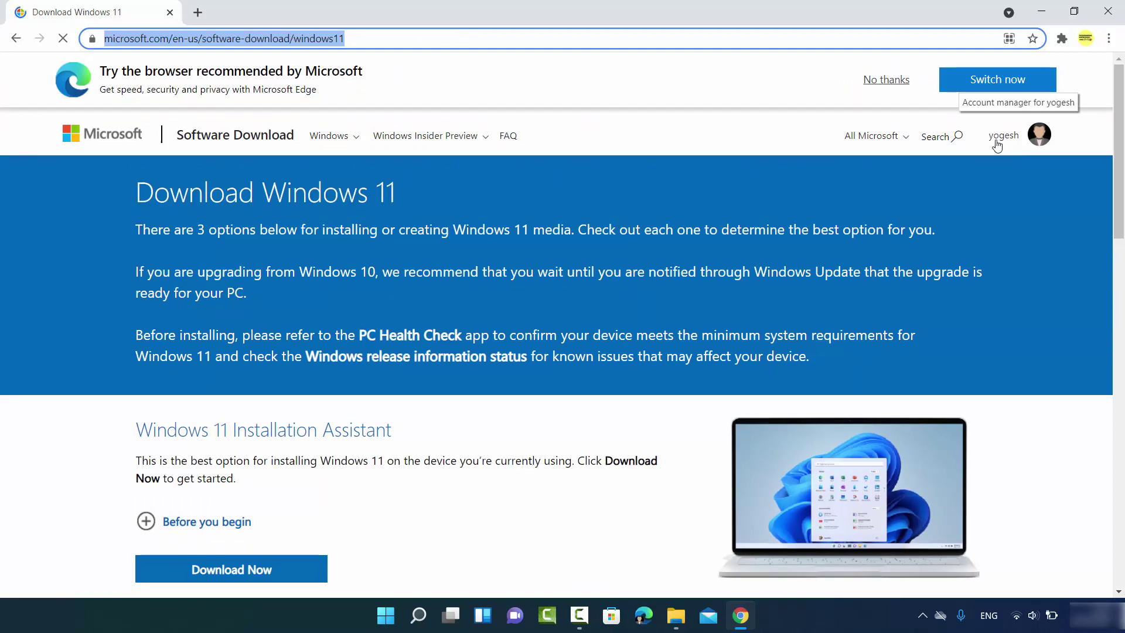
click(884, 83)
- Select Windows 11 in the disk image (ISO) section and request the download
scroll(356, 262, down, 1)
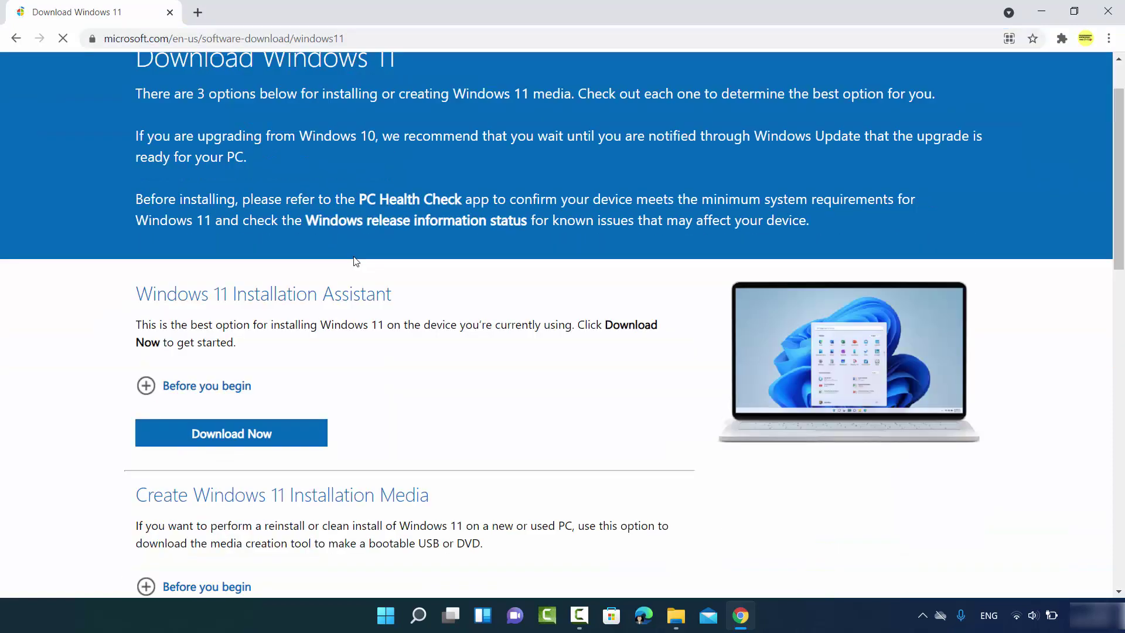
scroll(355, 262, down, 5)
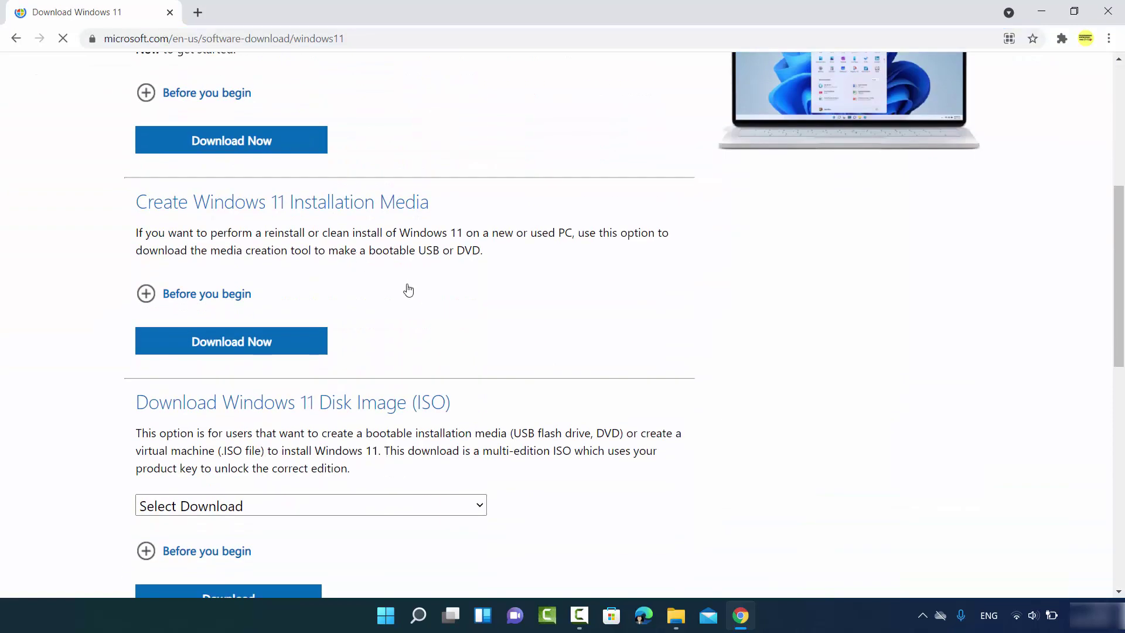
scroll(414, 303, down, 1)
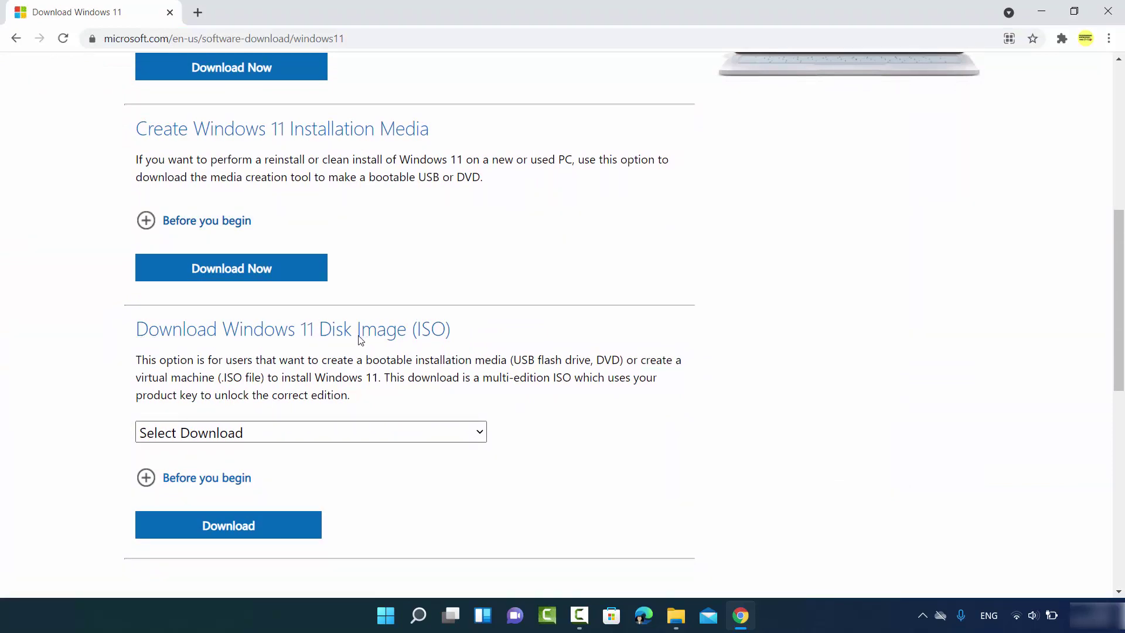
scroll(360, 339, down, 1)
click(319, 356)
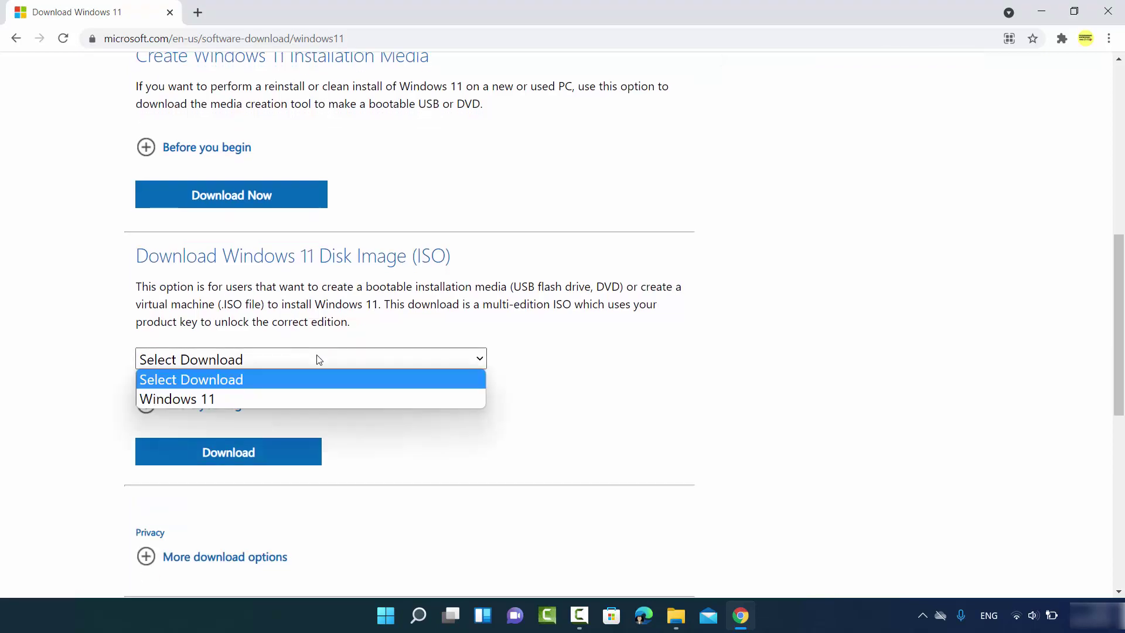
click(233, 399)
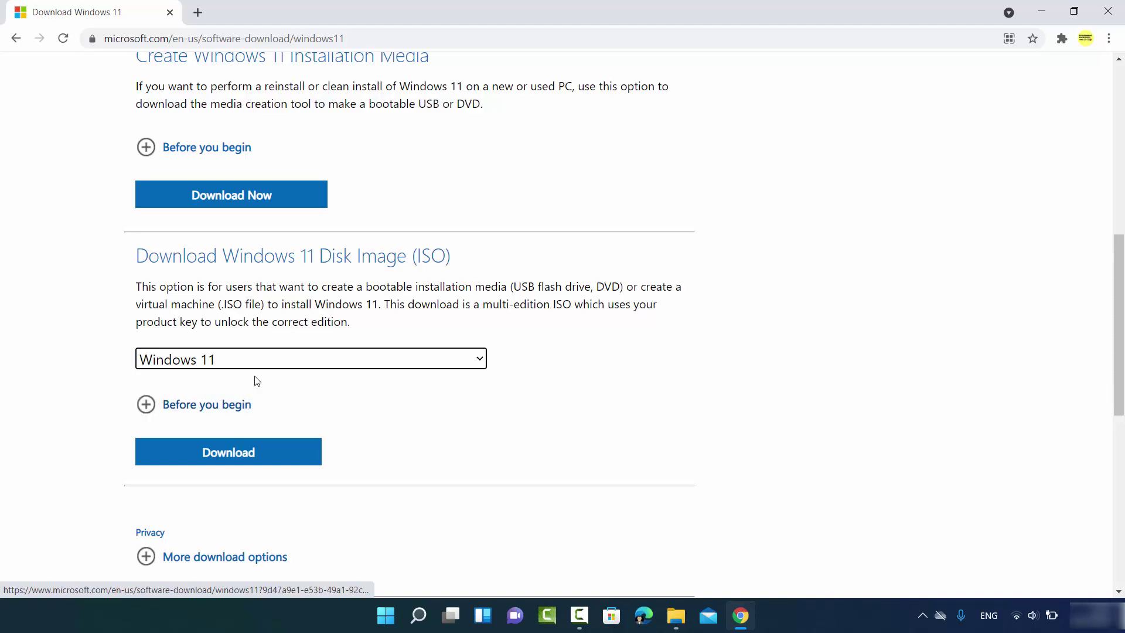
scroll(253, 382, down, 1)
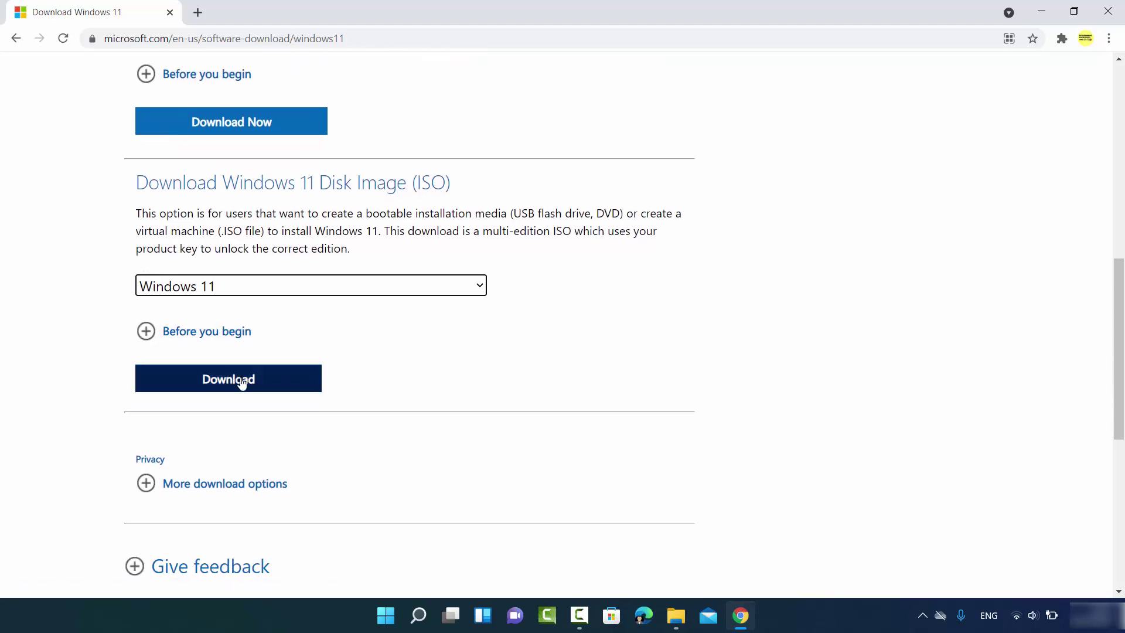
click(236, 379)
scroll(237, 383, down, 3)
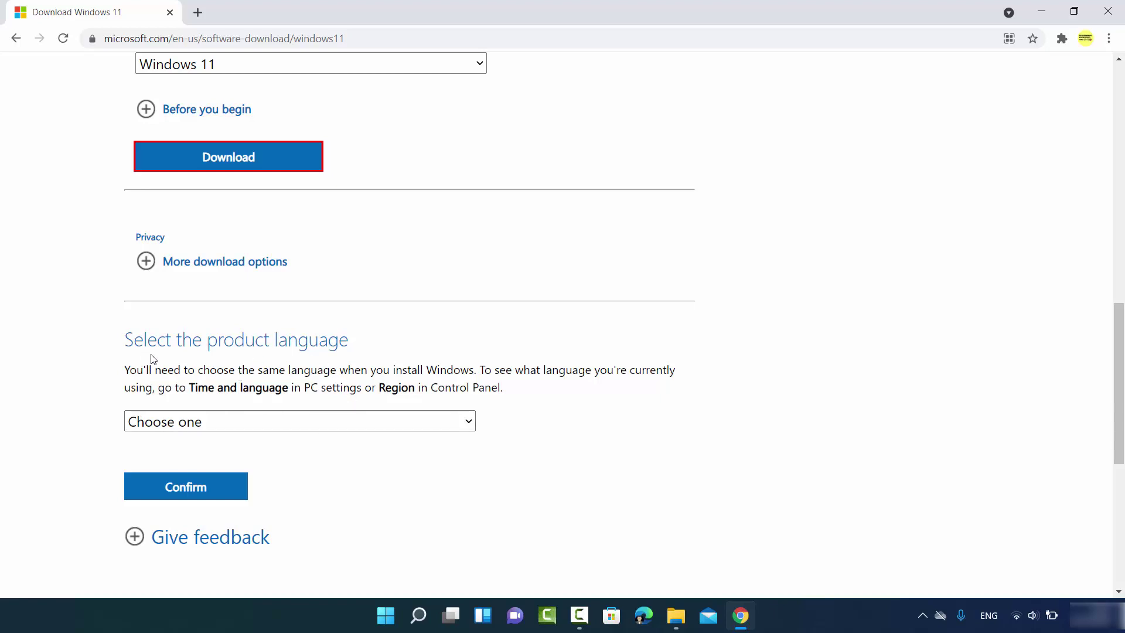
- Confirm English International as the product language and start the 64-bit ISO download
click(226, 419)
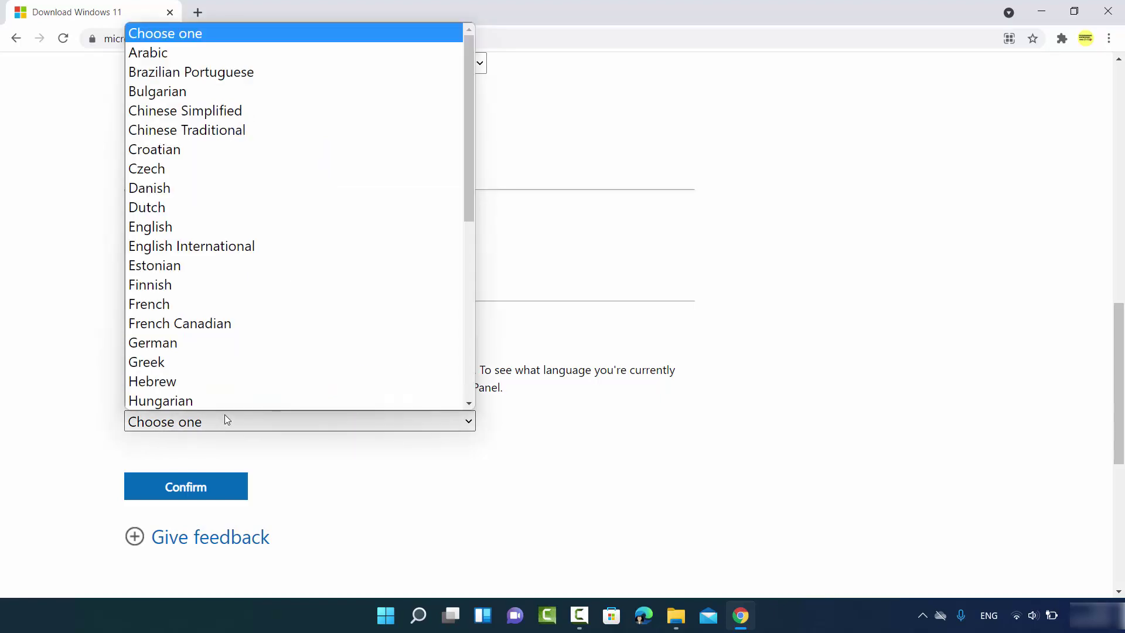
click(204, 245)
scroll(249, 284, down, 4)
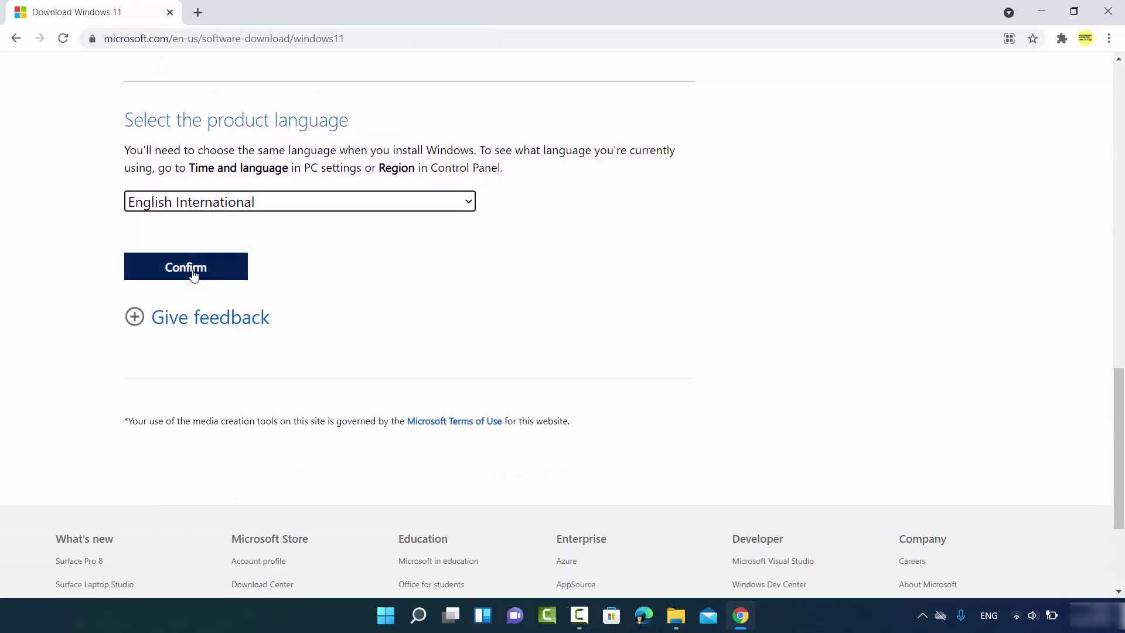
click(199, 274)
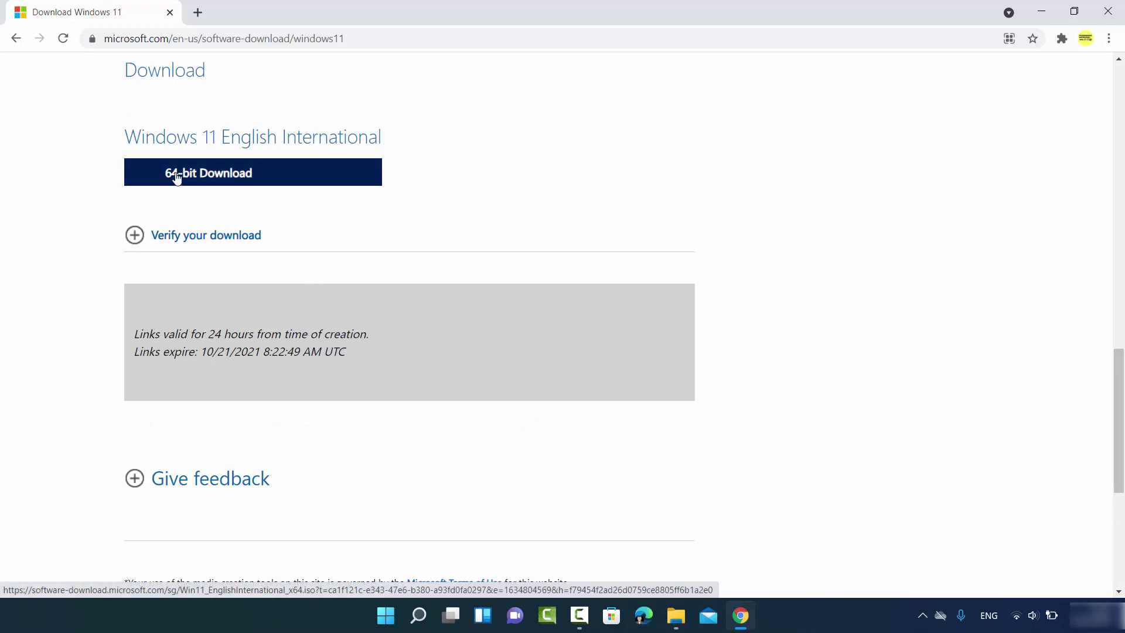
click(222, 179)
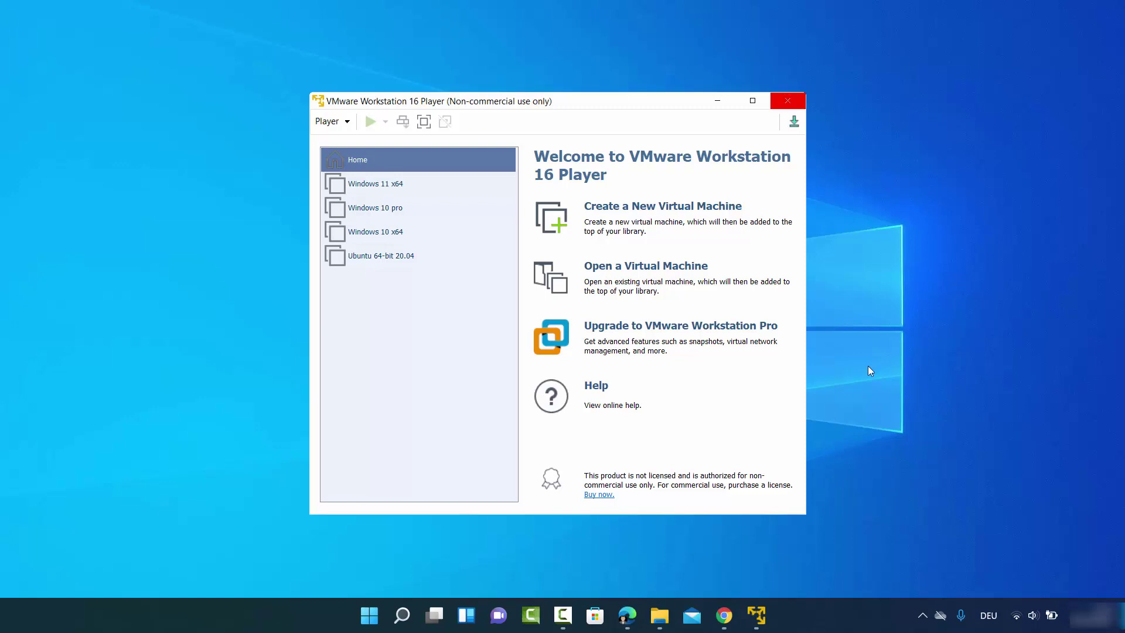
- Bring VMware Player forward and start creating a new virtual machine
click(461, 380)
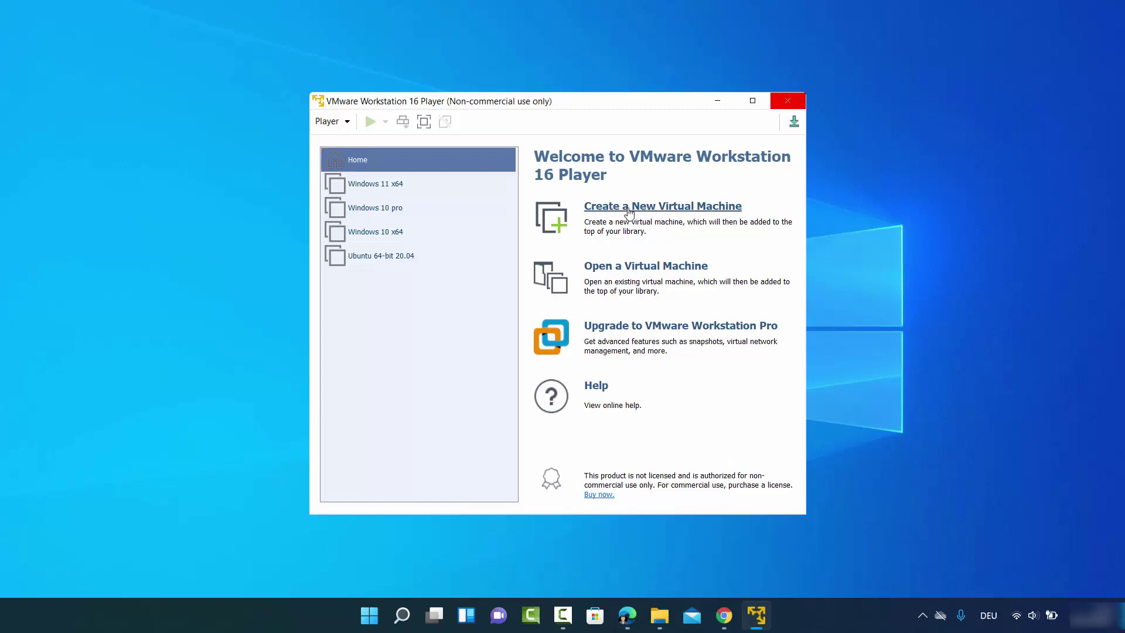
click(628, 212)
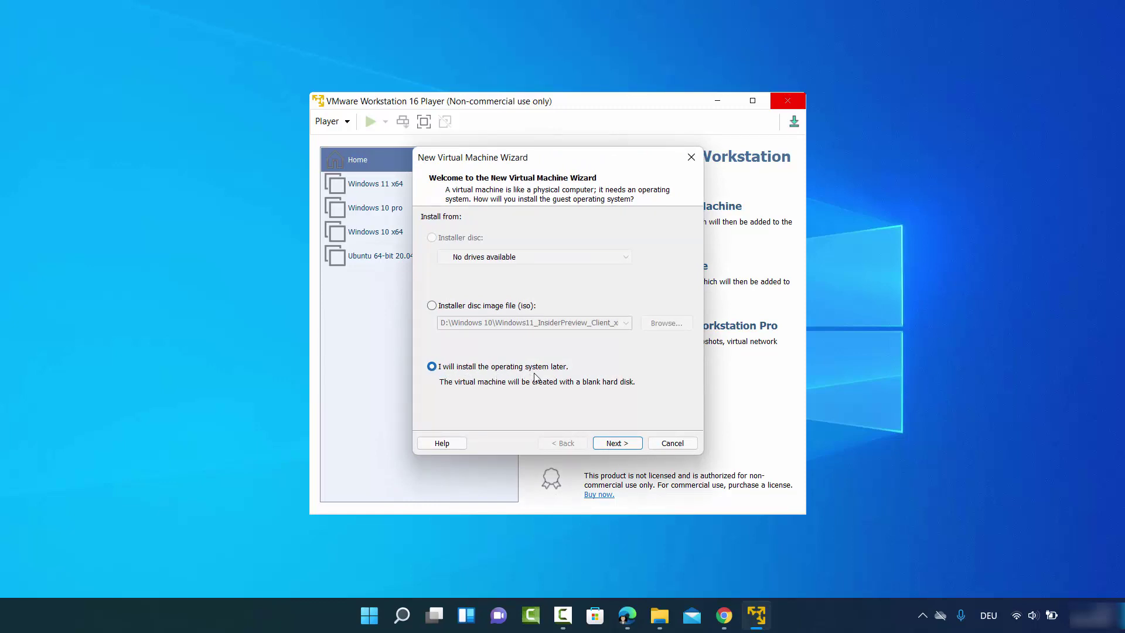
- Set the guest operating system to Microsoft Windows, version Windows 10 x64
click(610, 444)
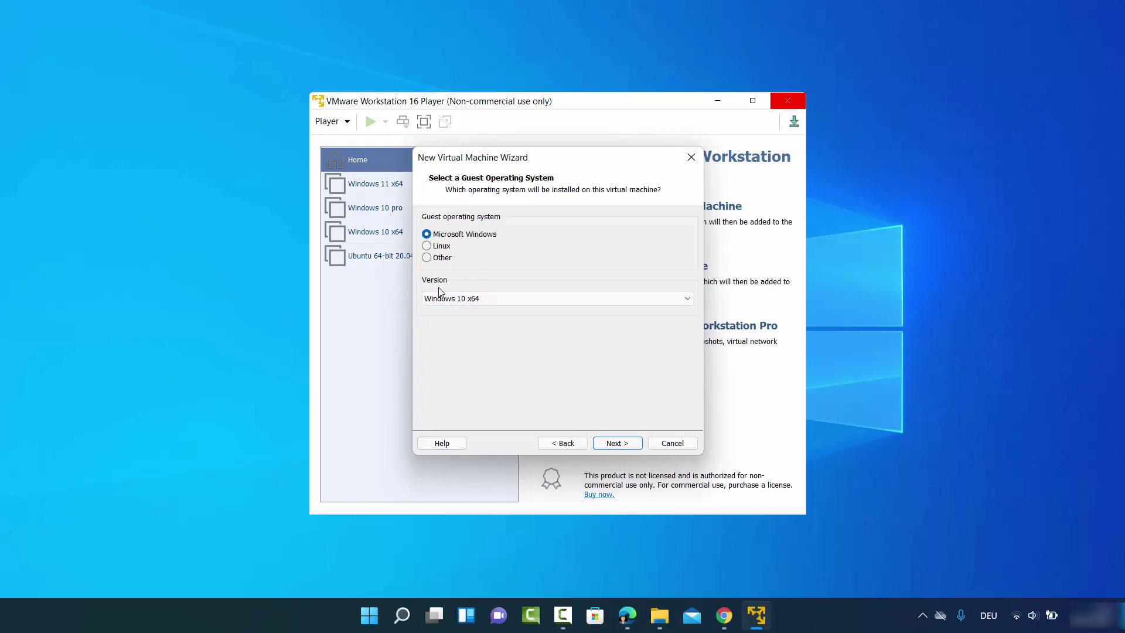
click(475, 301)
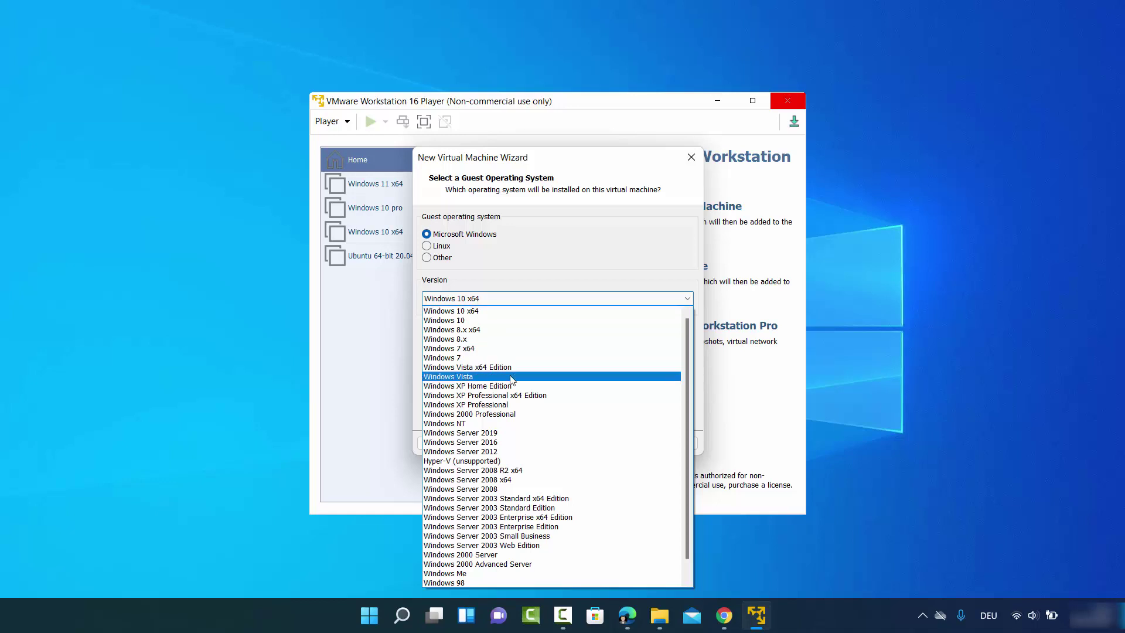
click(474, 313)
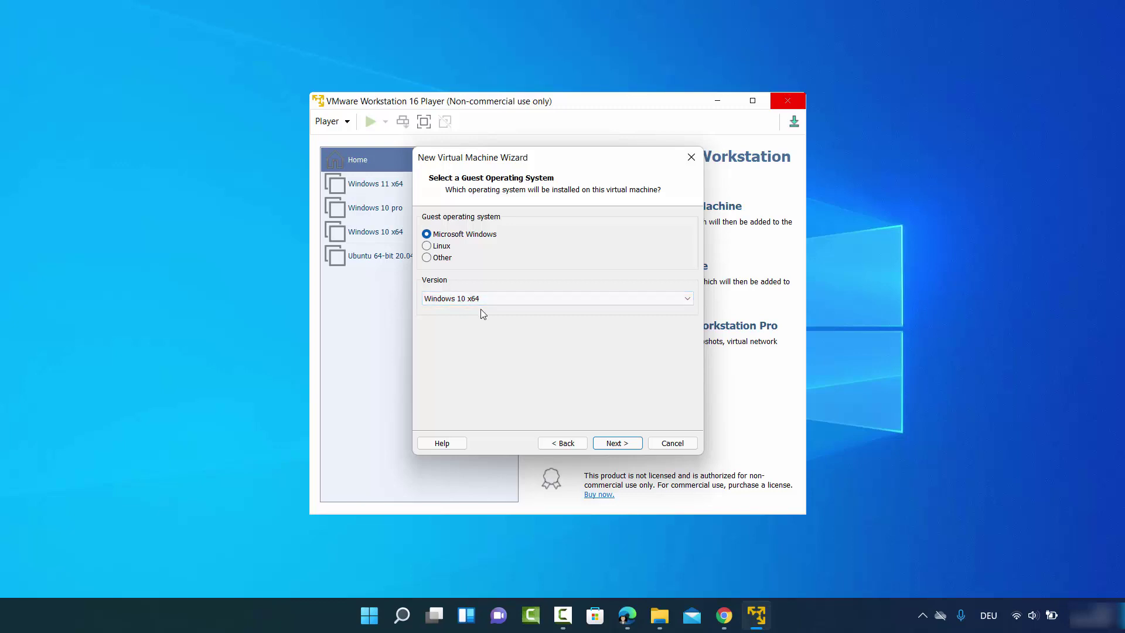
- Rename the virtual machine to 'Windows 11'
click(616, 443)
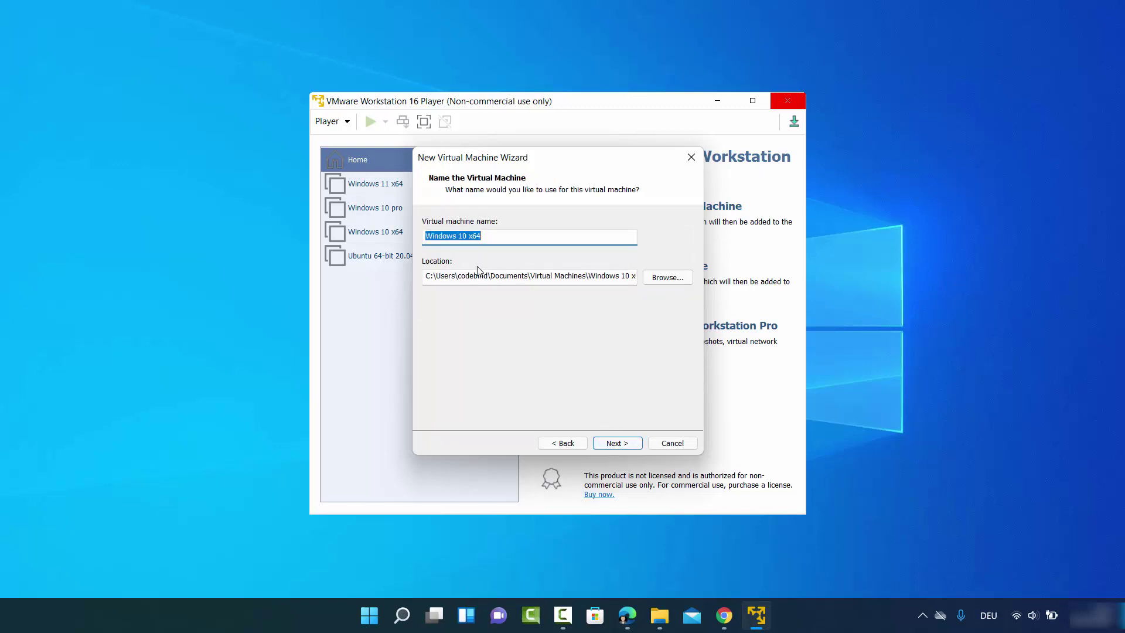
click(465, 237)
key(BackSpace)
text(1)
double_click(483, 236)
key(BackSpace)
- Store the virtual machine in D:\Windows 11 next and continue to disk capacity
click(656, 279)
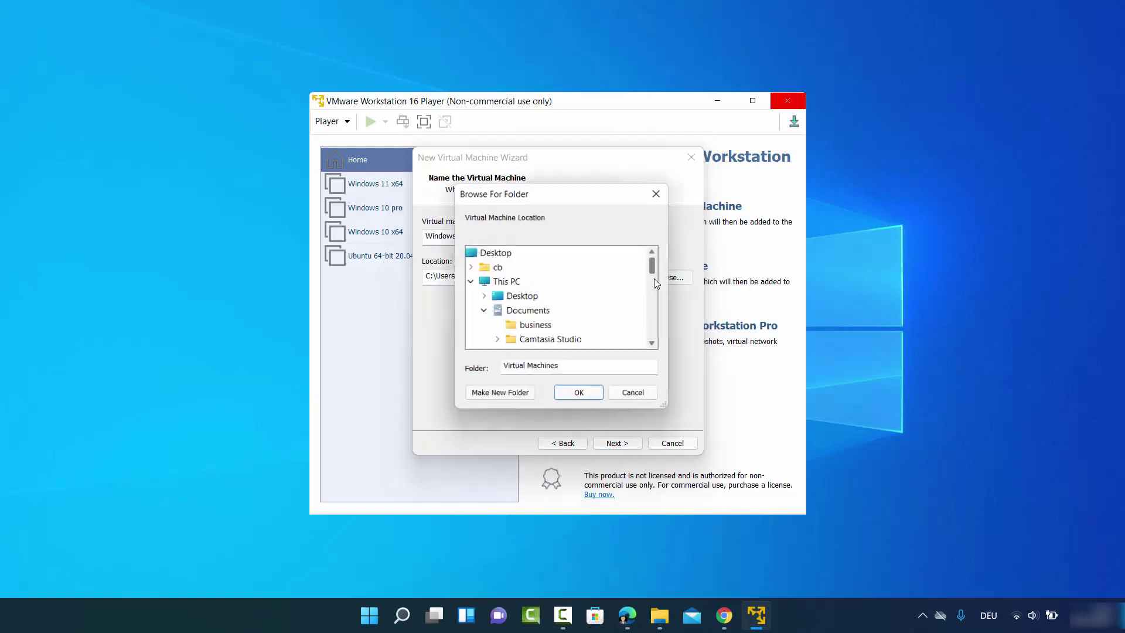
scroll(598, 309, up, 12)
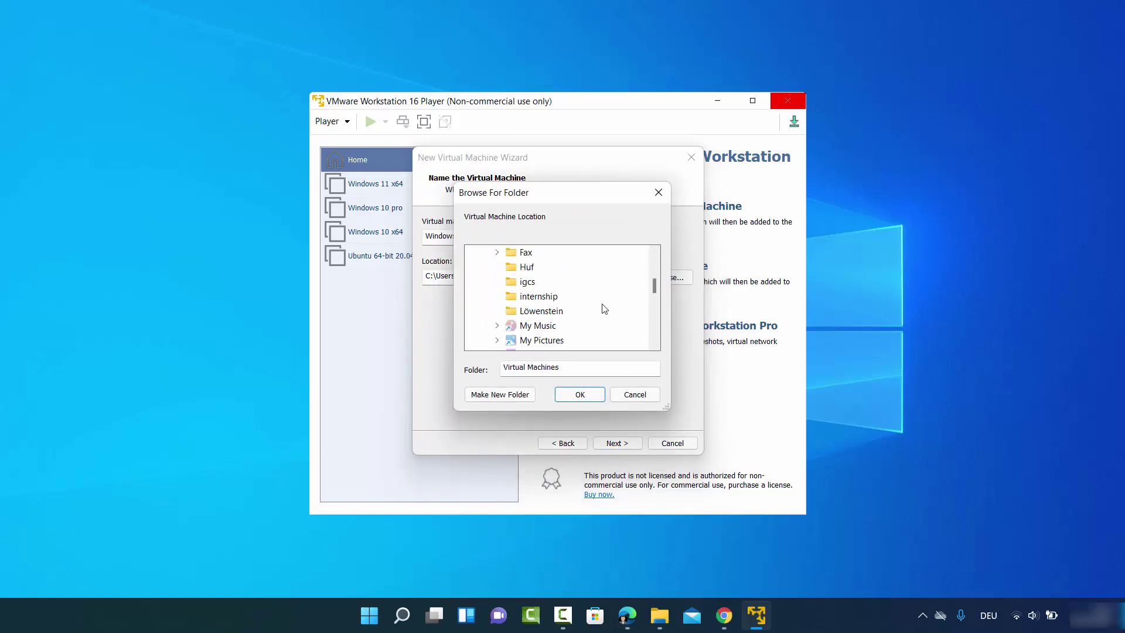
scroll(601, 306, up, 1)
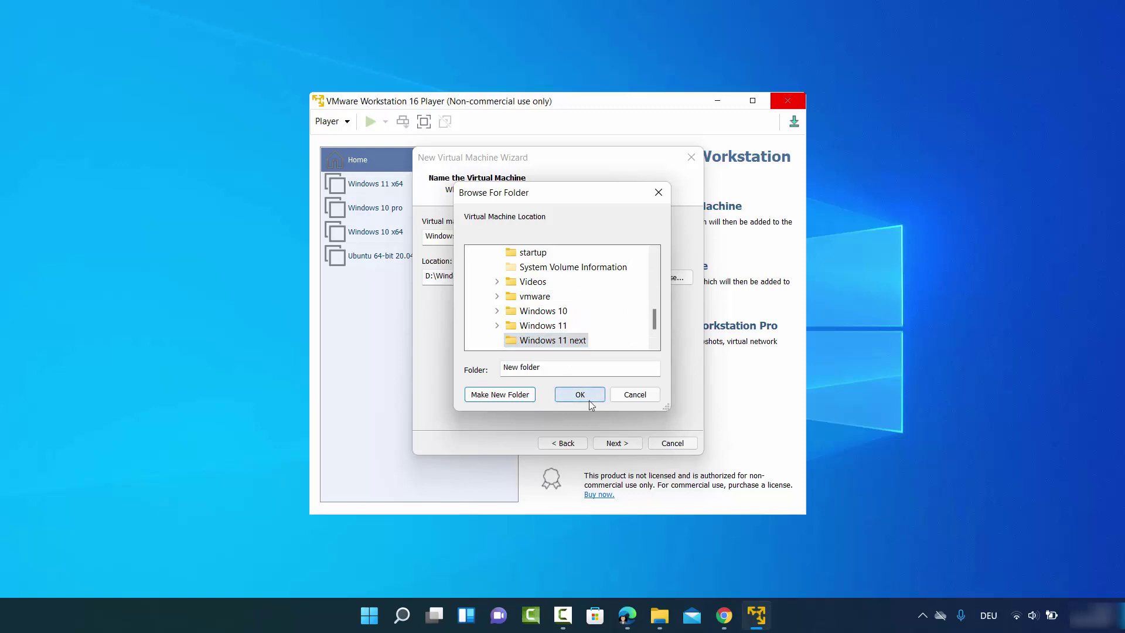
click(585, 396)
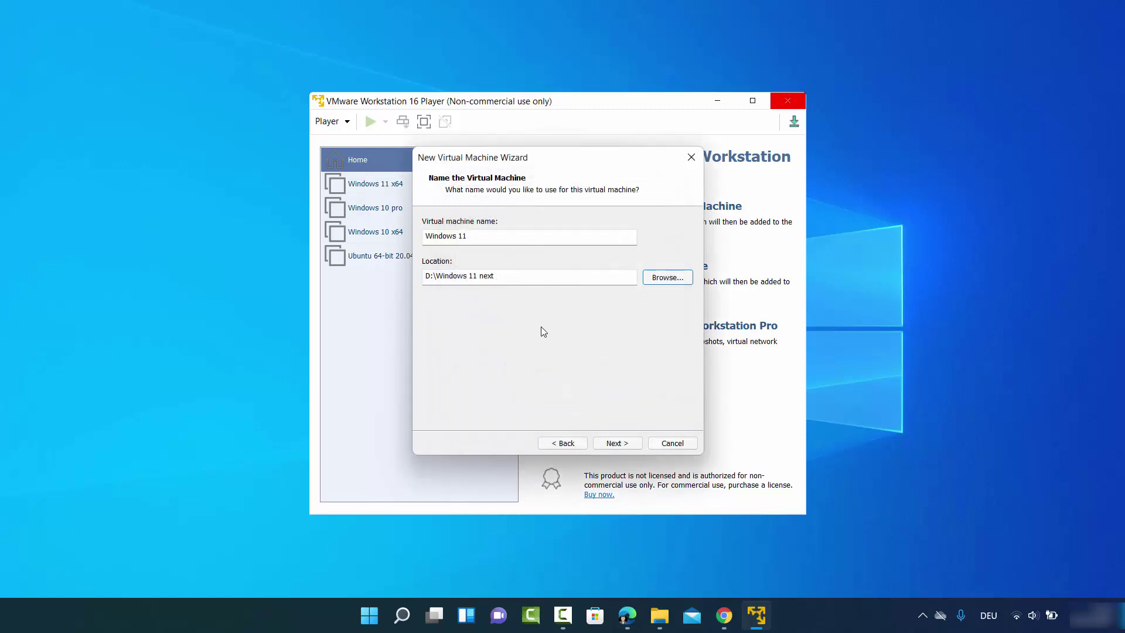
click(617, 443)
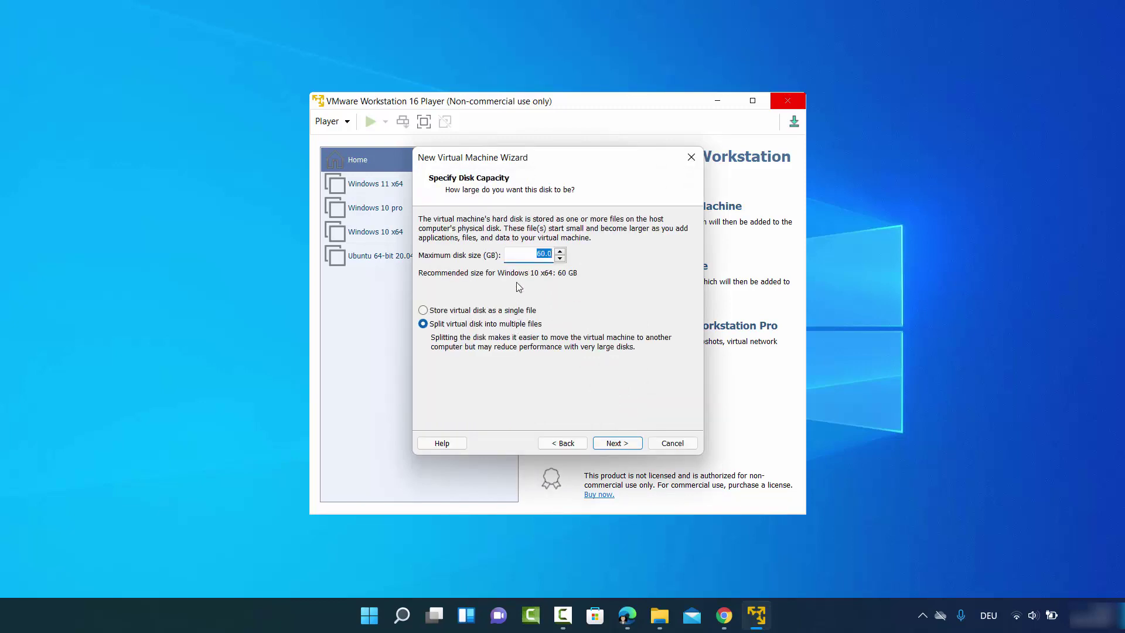
- Set the maximum disk size to 100 GB, split into multiple files
click(541, 258)
click(618, 444)
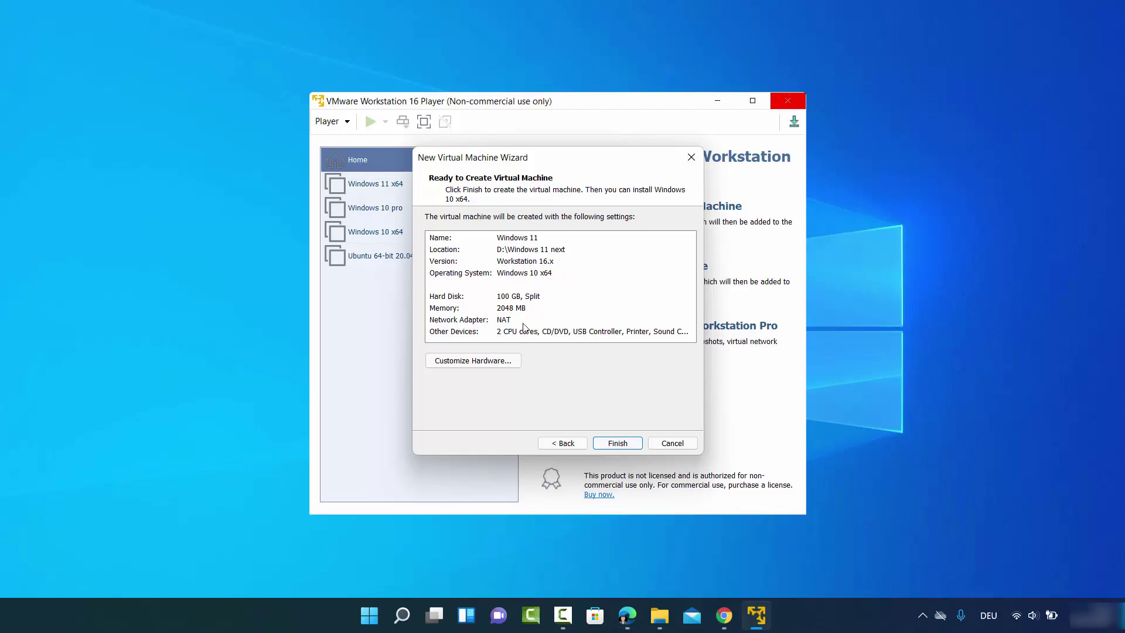
- In Customize Hardware, raise the VM's memory to 8 GB (8192 MB)
click(467, 361)
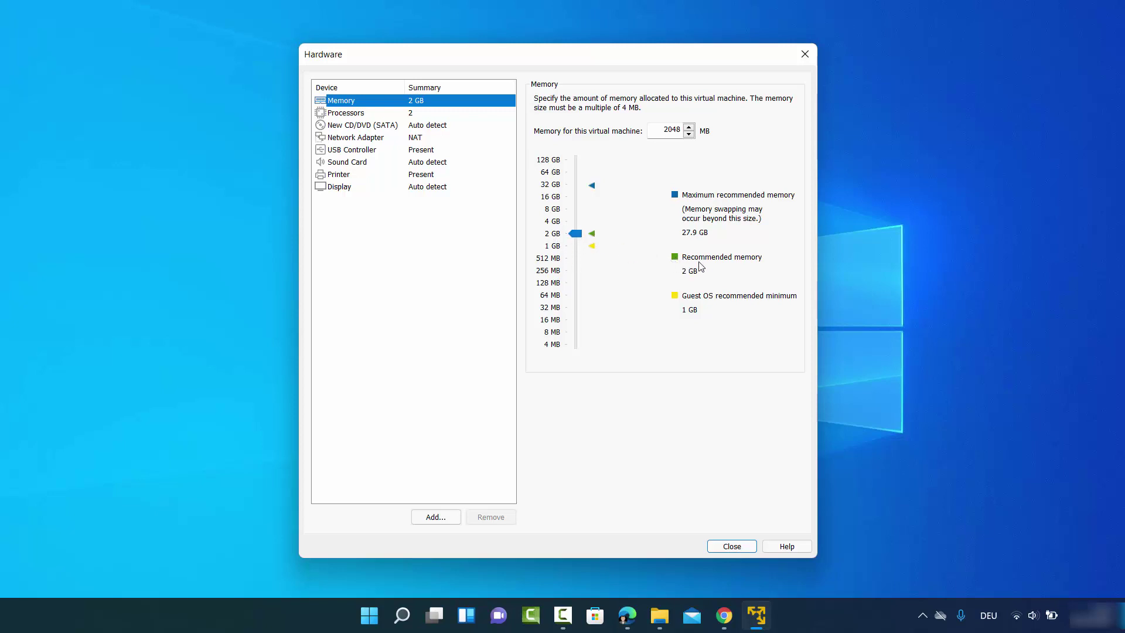
click(577, 236)
drag(577, 236, 578, 222)
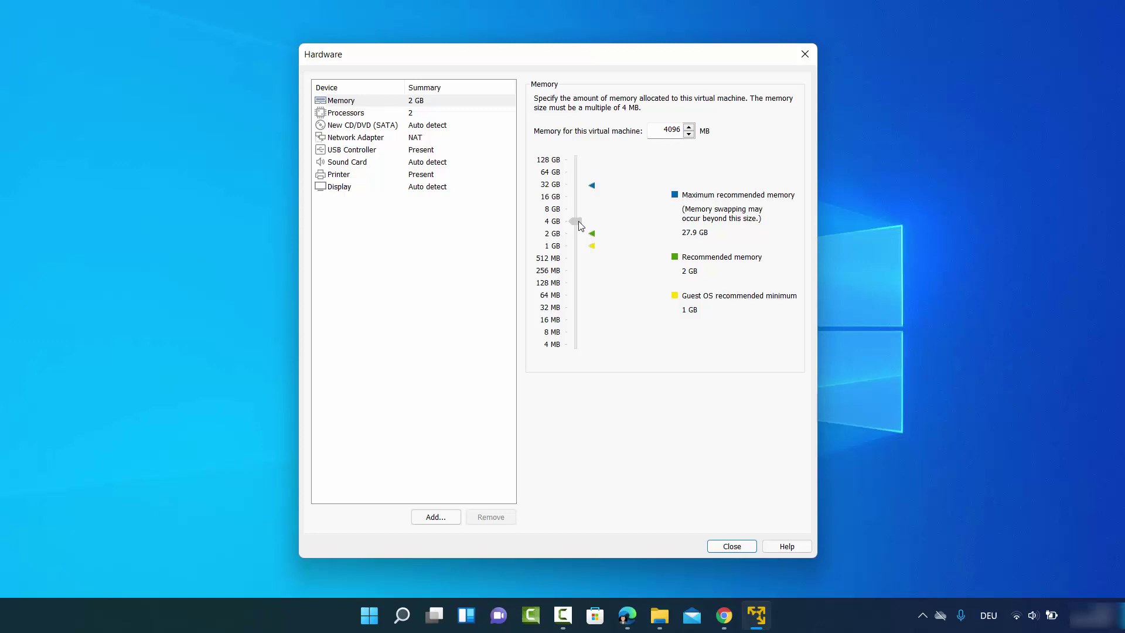
drag(579, 222, 581, 214)
- Give the virtual machine 4 processor cores
click(376, 104)
click(378, 114)
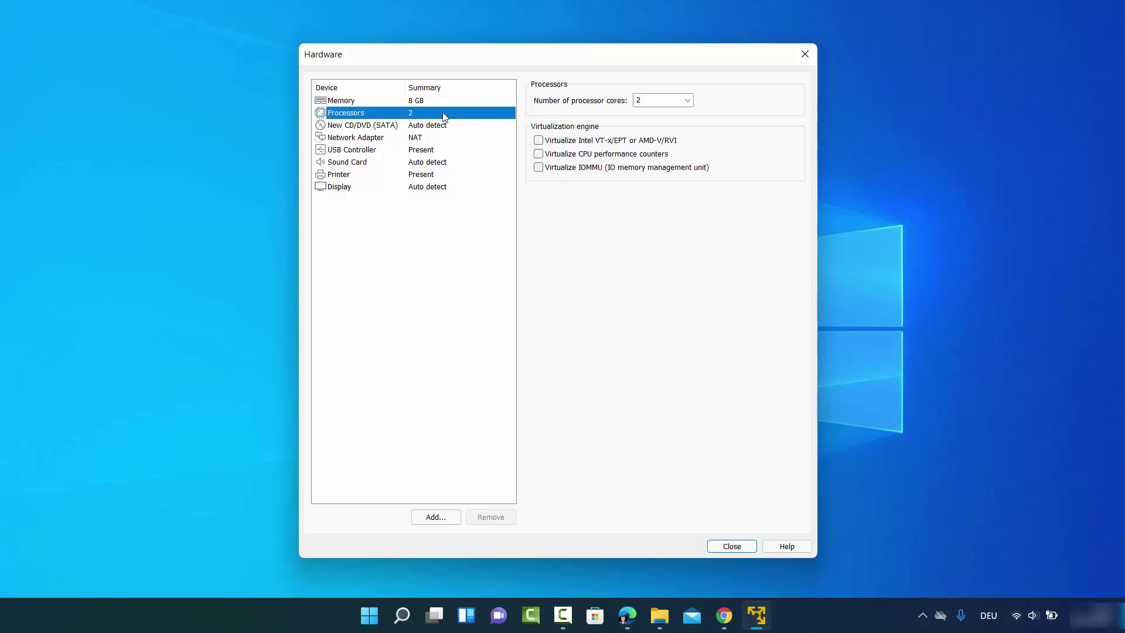
click(686, 101)
click(666, 141)
- Point the CD/DVD drive to the Windows11_InsiderPreview_Client_x64_en-us_22454.iso image
click(363, 129)
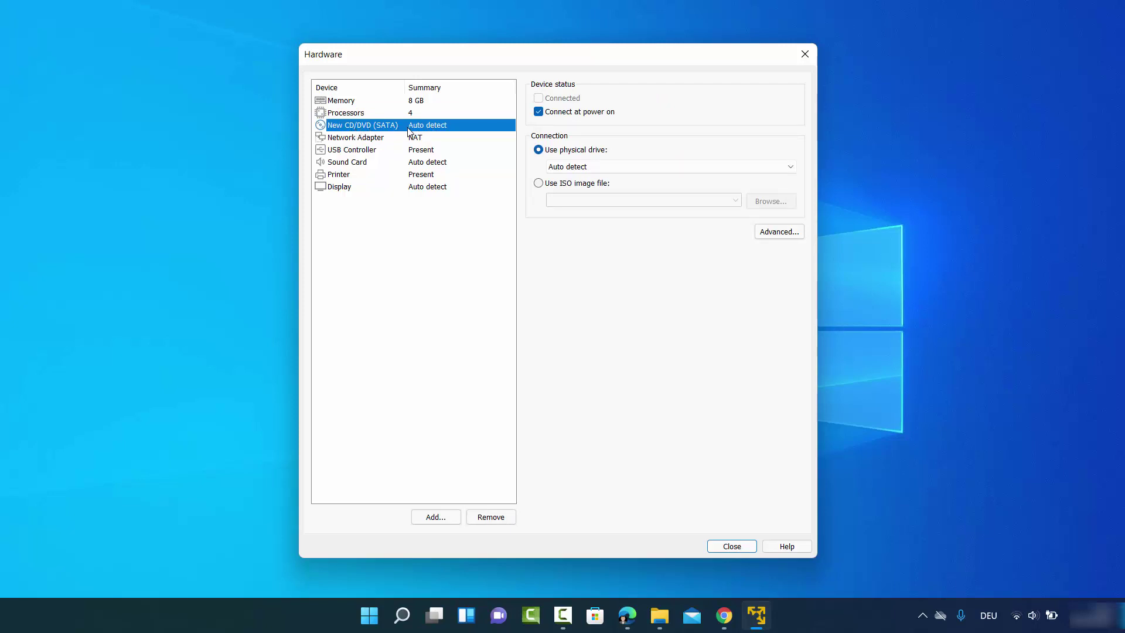
click(538, 184)
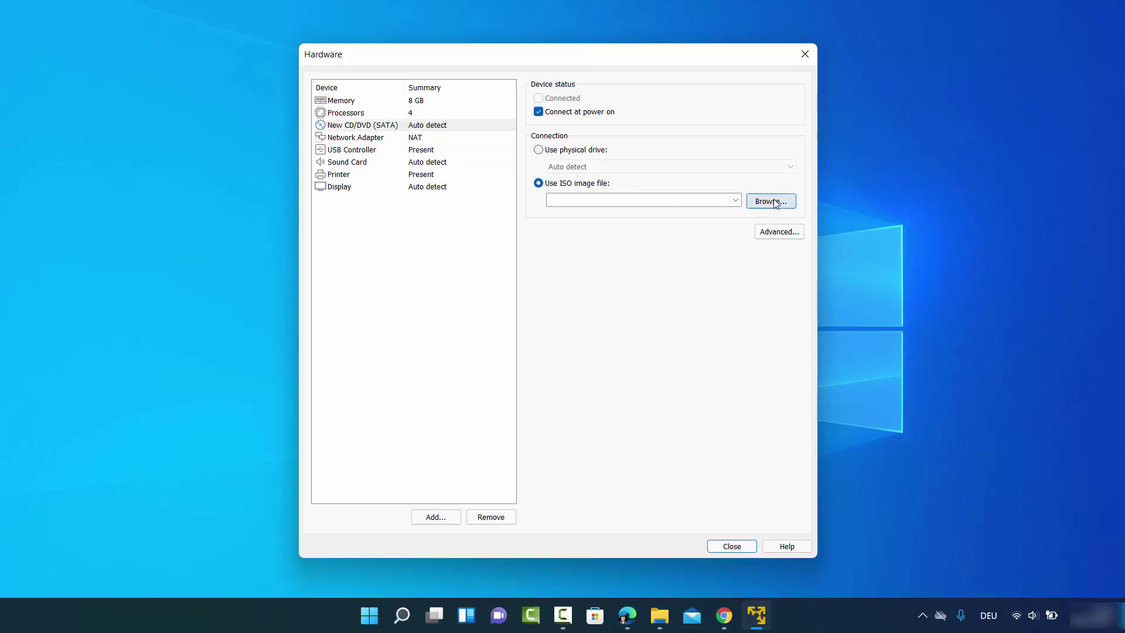
click(775, 203)
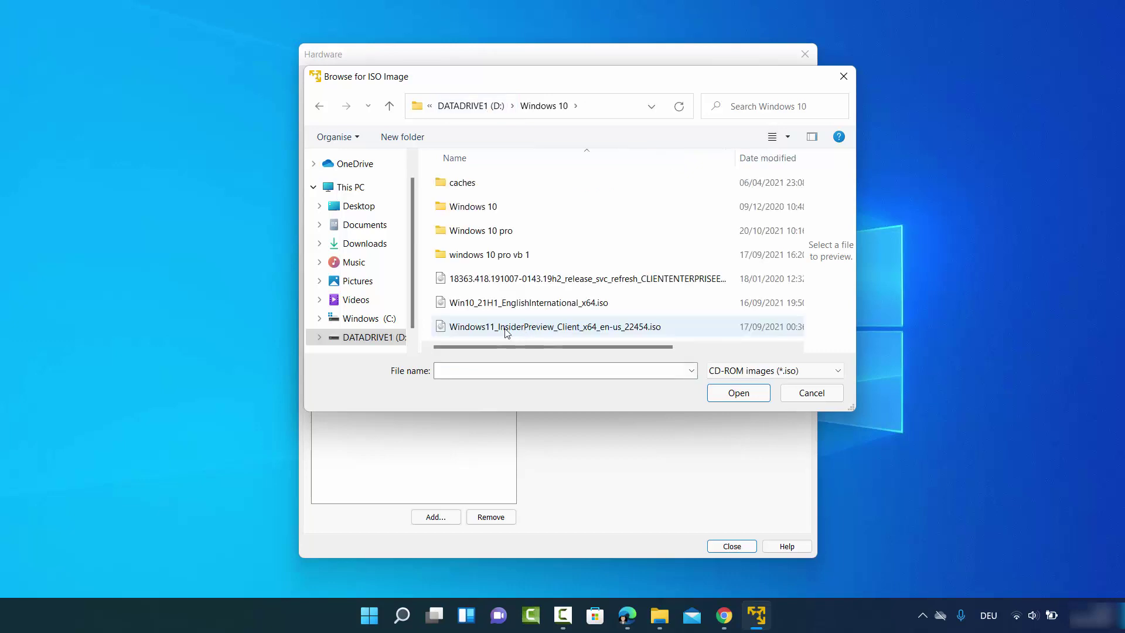
click(504, 329)
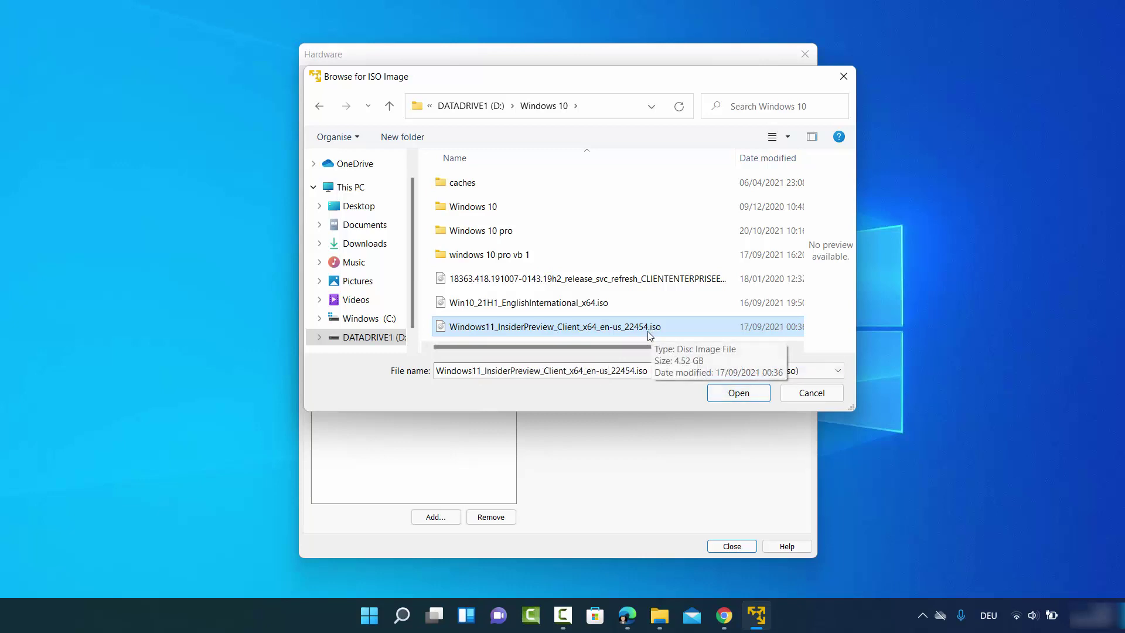
click(733, 394)
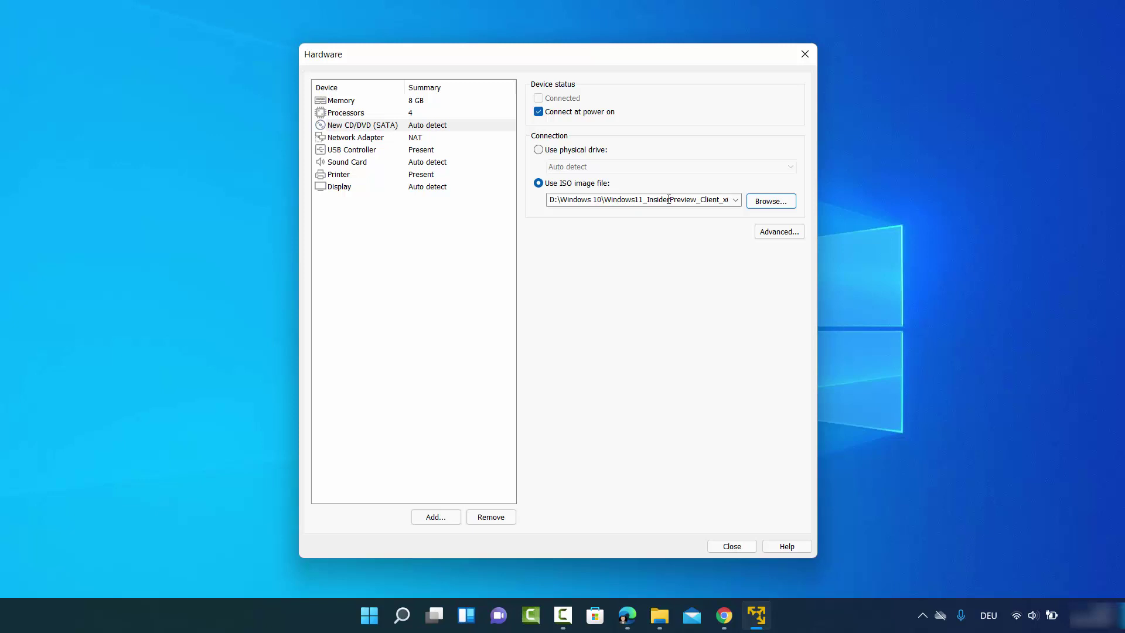
- Close the hardware settings and finish creating the Windows 11 virtual machine
click(372, 140)
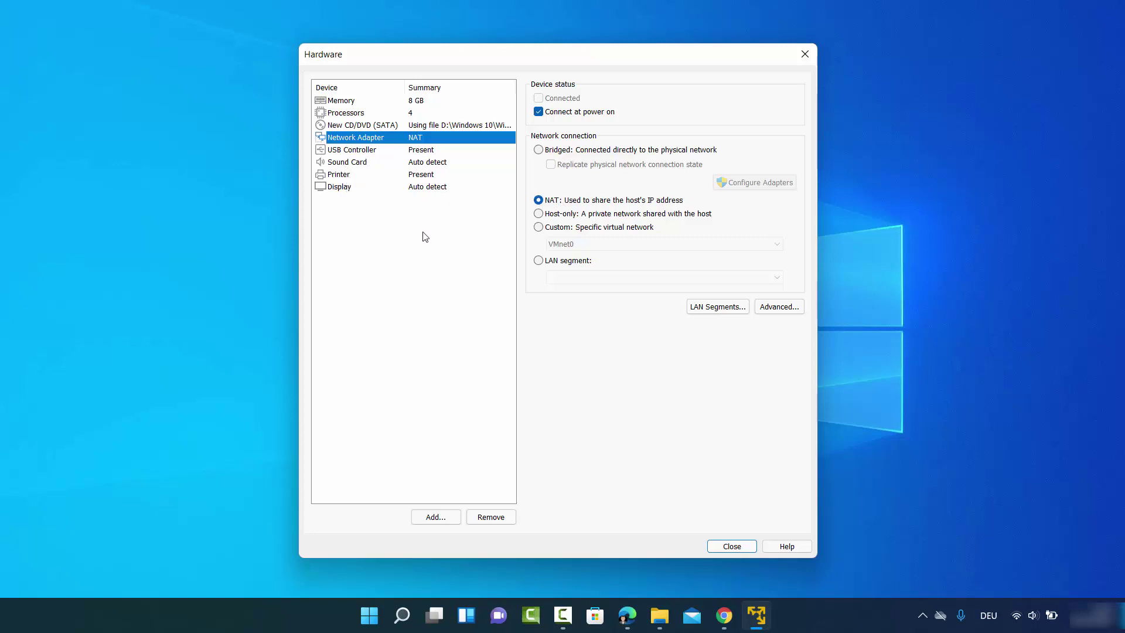
click(718, 548)
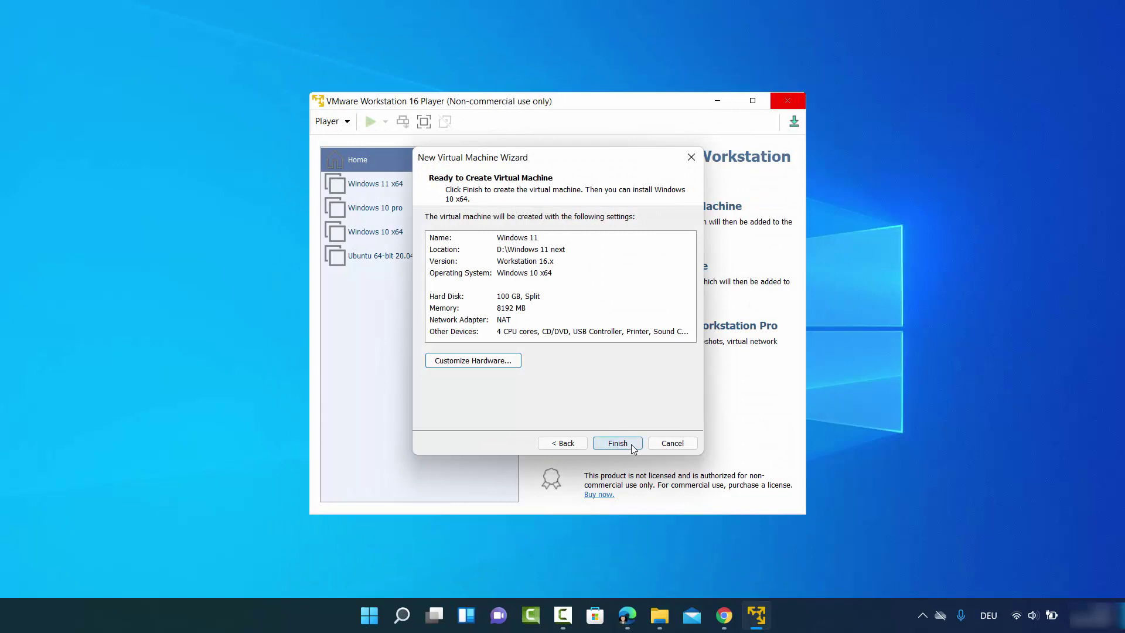
click(631, 444)
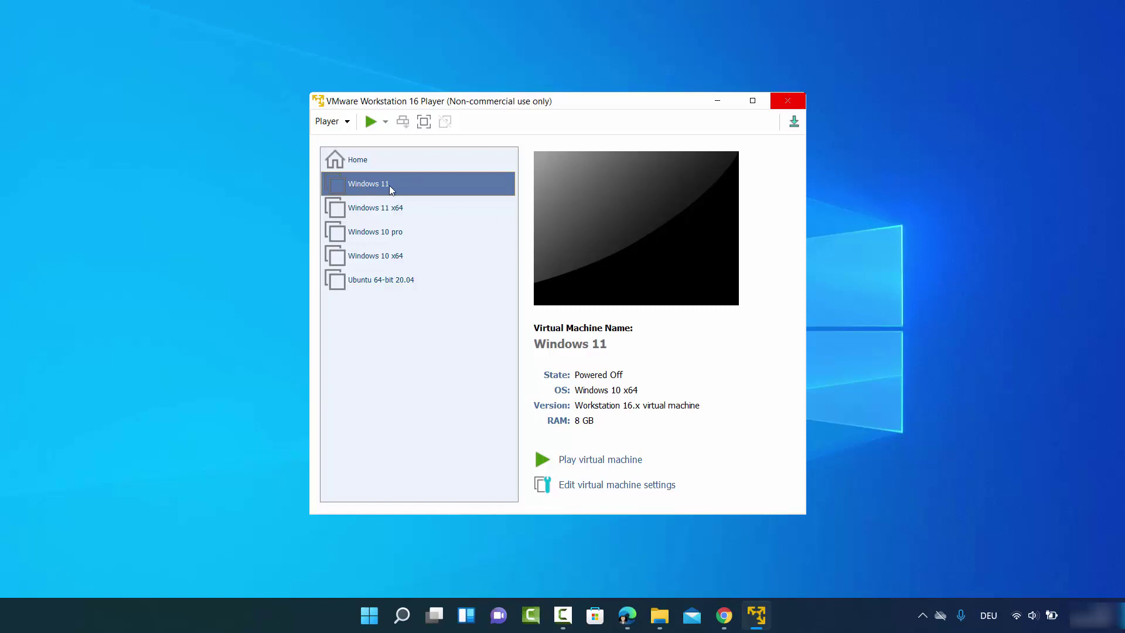
- Power on the Windows 11 VM and boot it from the Windows disc image
click(599, 461)
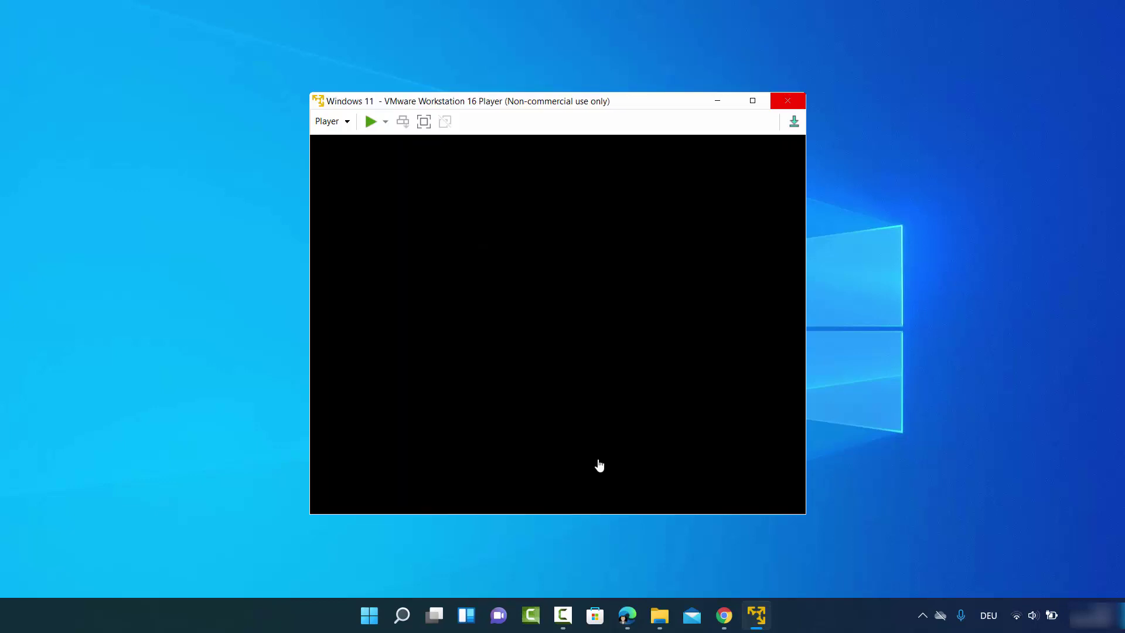
click(592, 198)
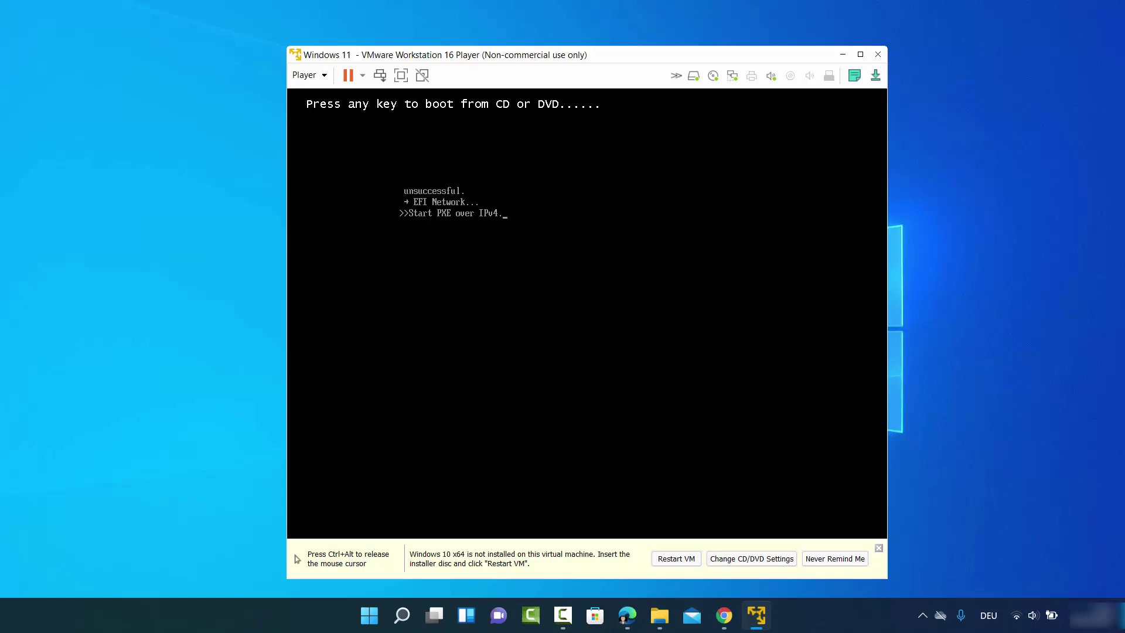
key(ctrl+alt)
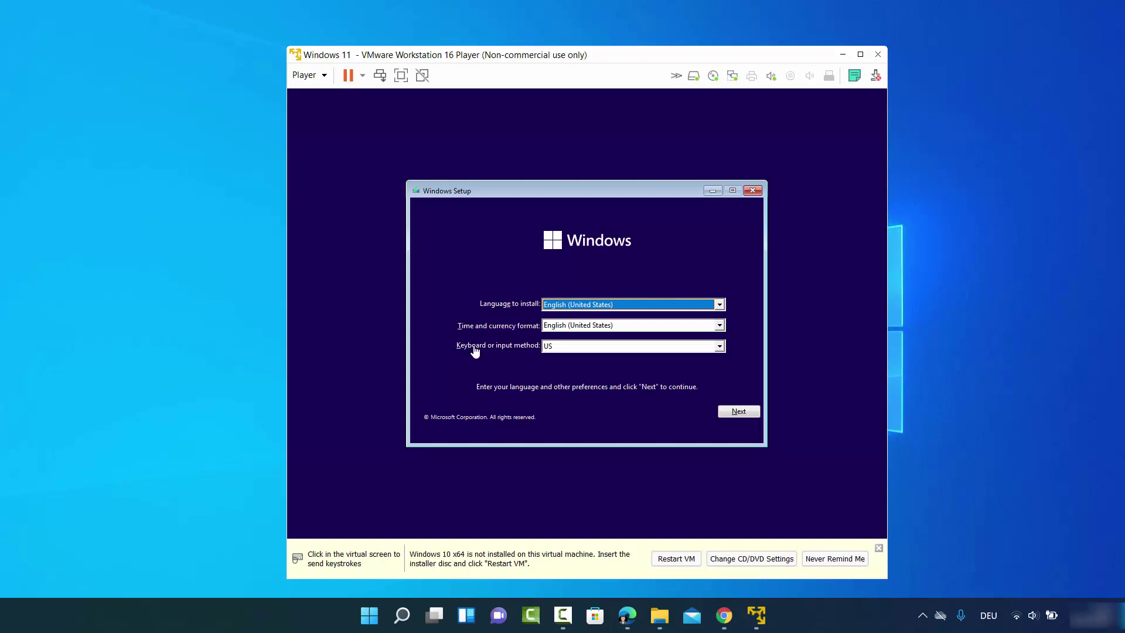
- Set the Windows Setup keyboard layout to German and continue
click(558, 346)
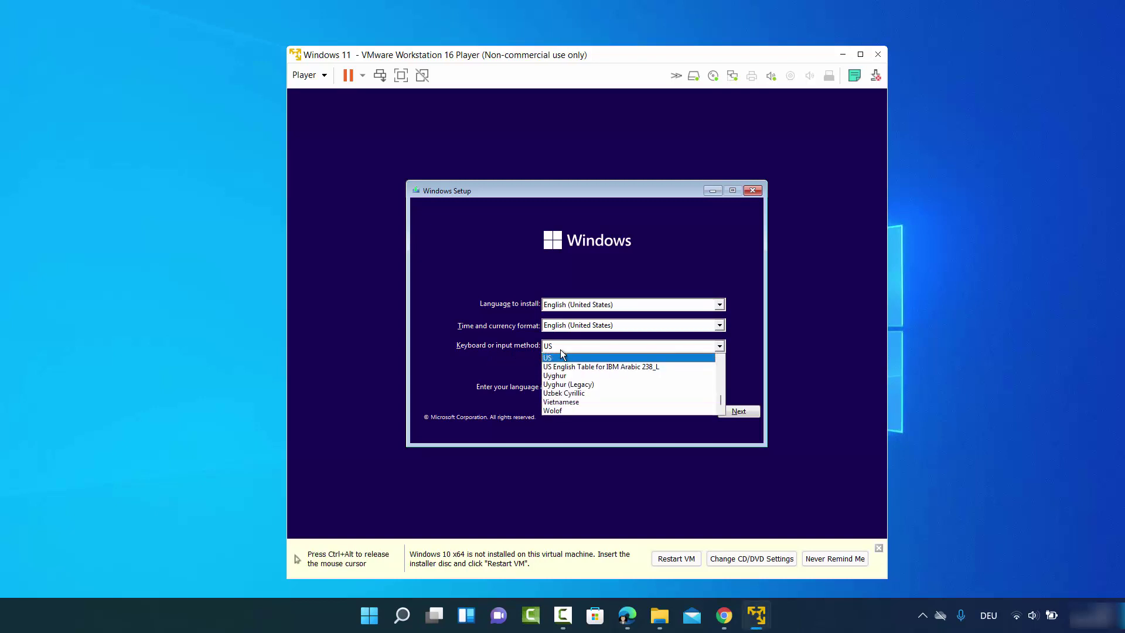
scroll(571, 368, up, 20)
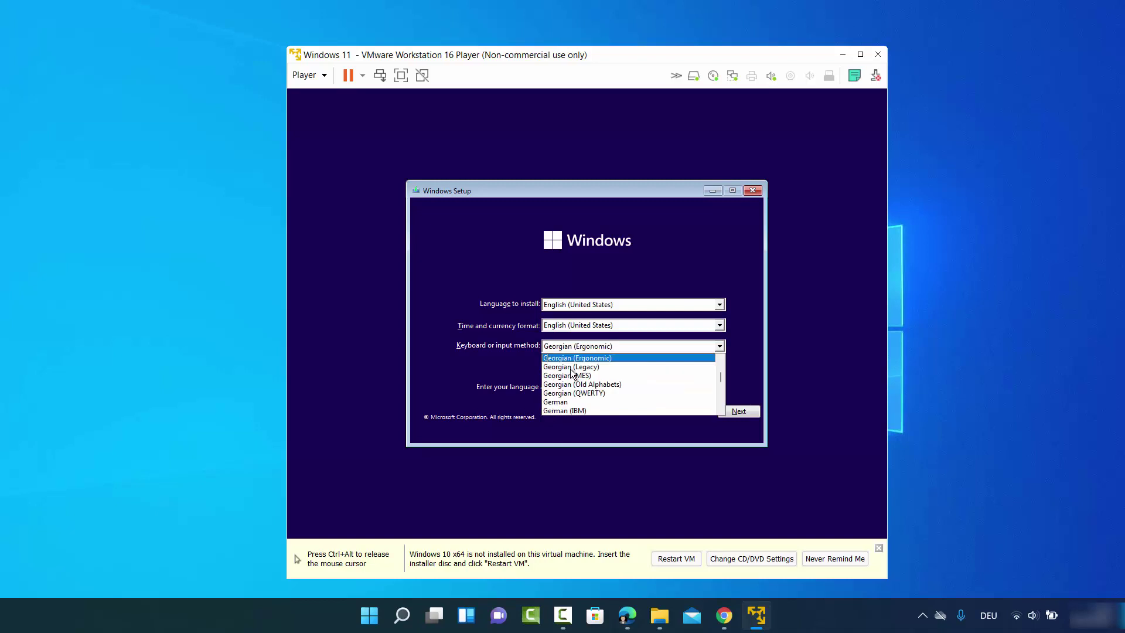
click(569, 400)
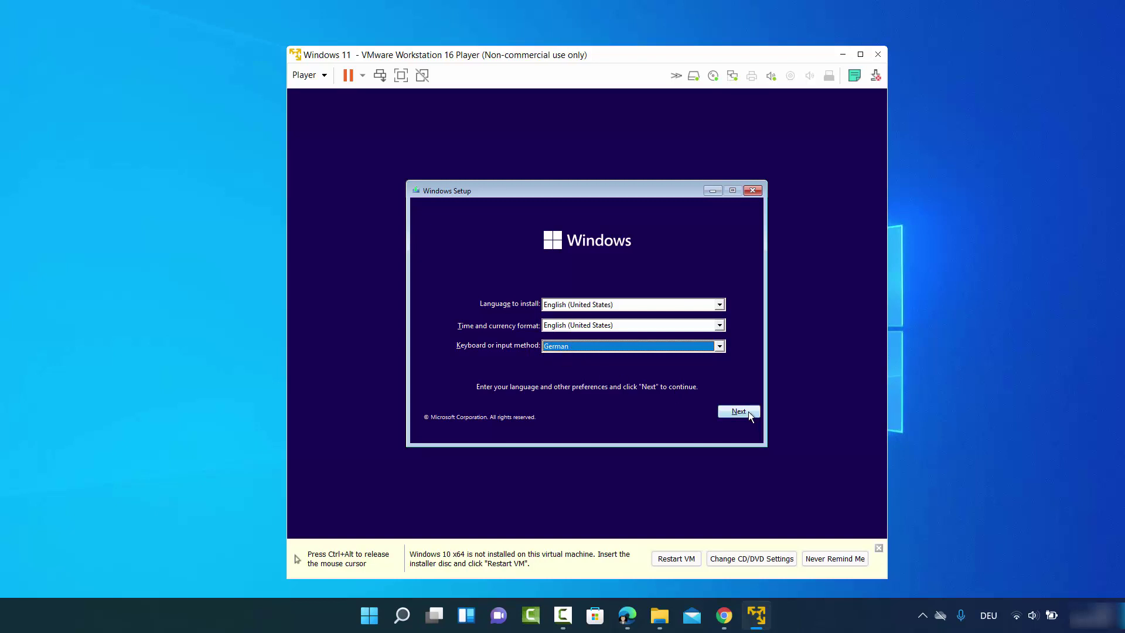
click(747, 412)
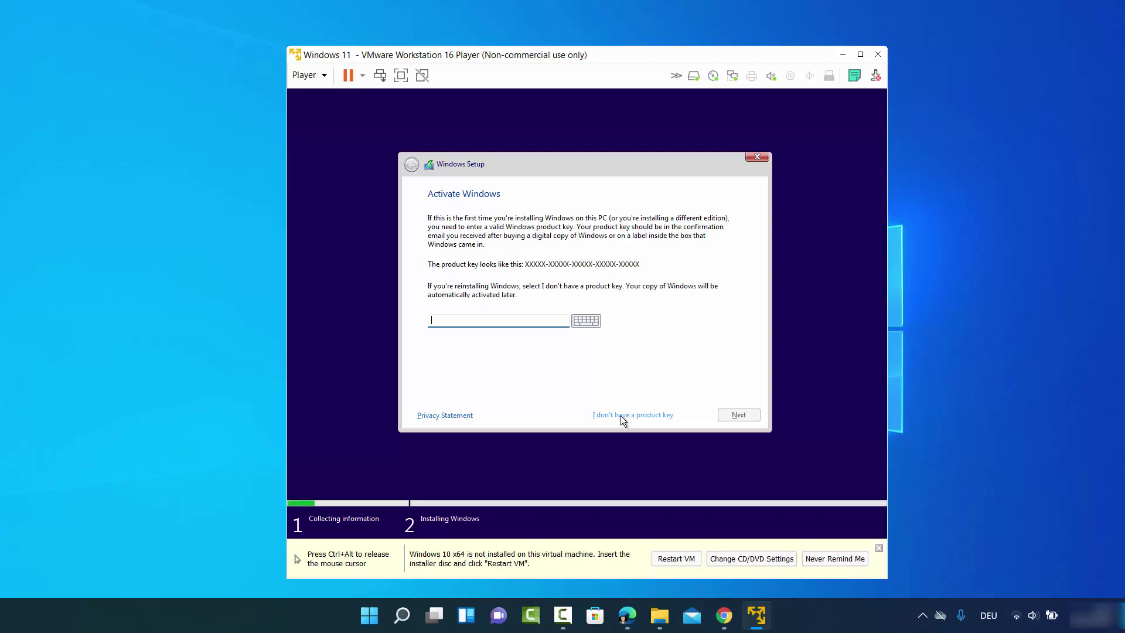
- Skip the product key and select the Windows 11 Pro edition
click(621, 416)
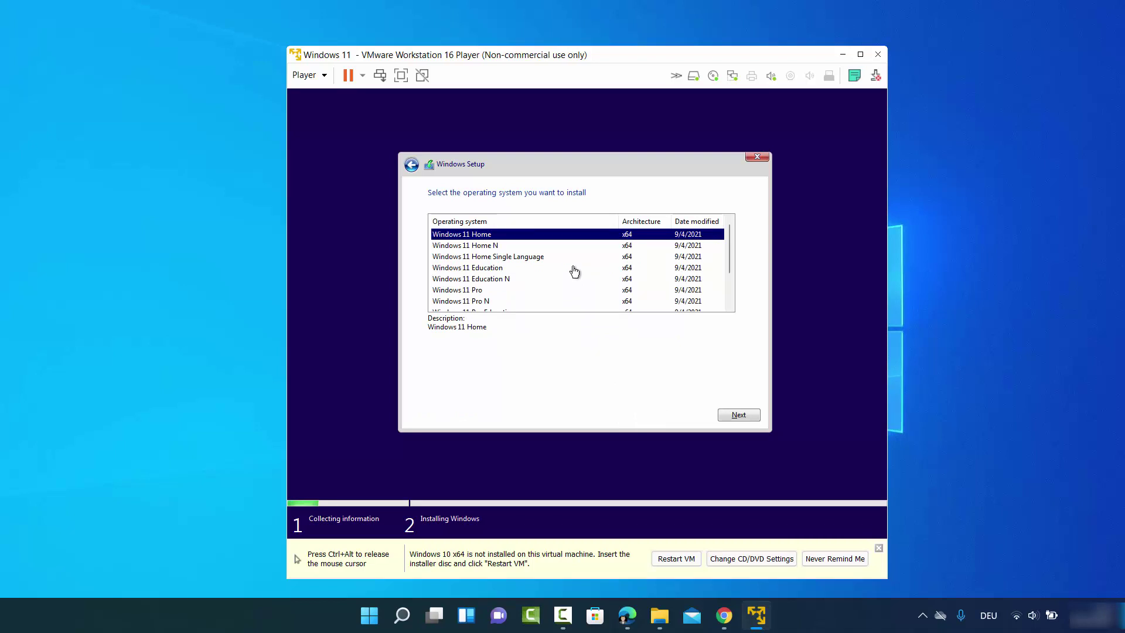
click(482, 291)
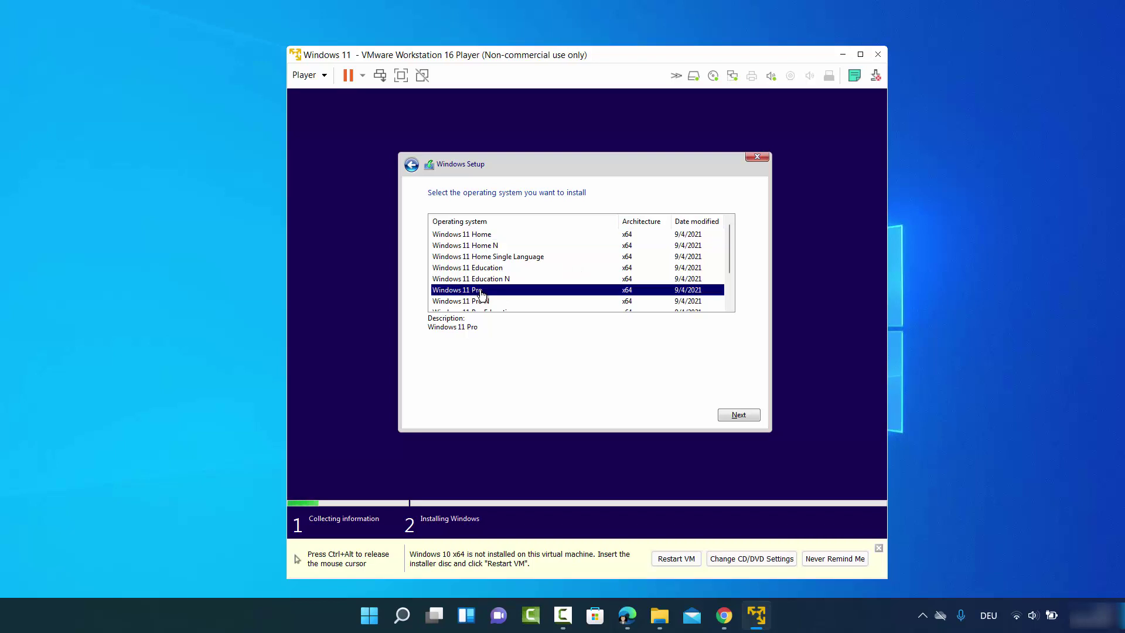
scroll(533, 276, down, 1)
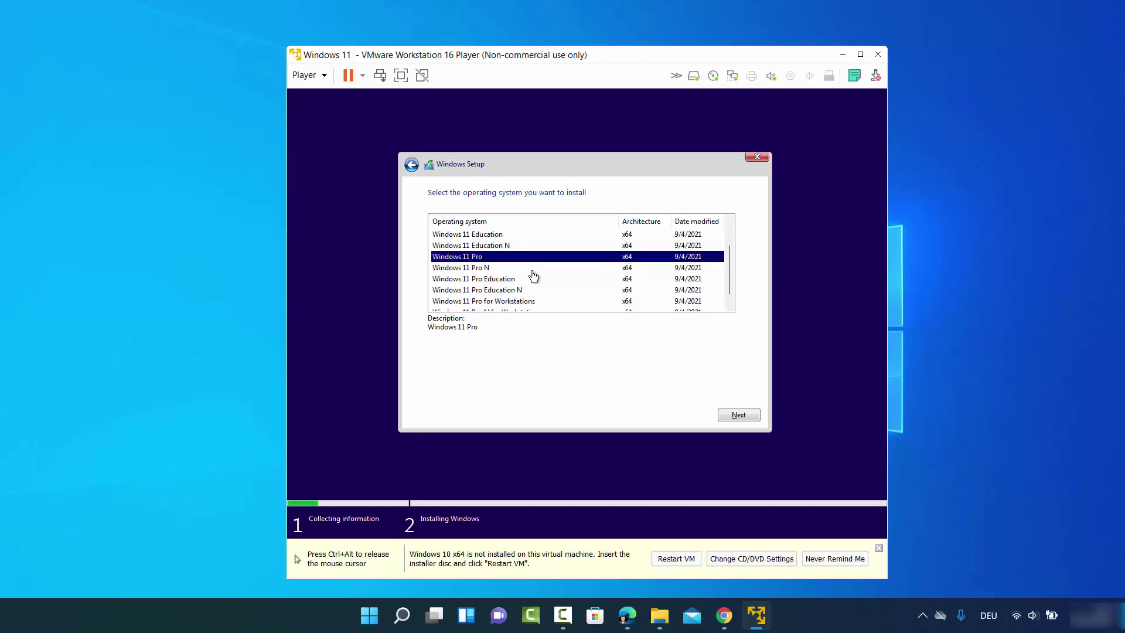
scroll(534, 276, down, 1)
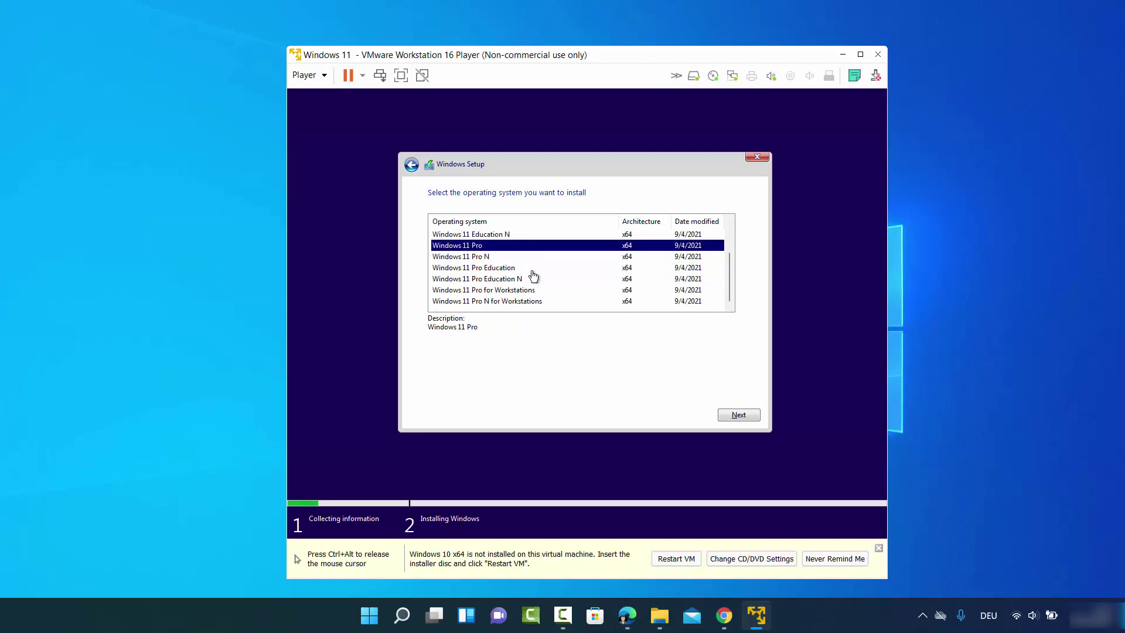
scroll(534, 276, up, 2)
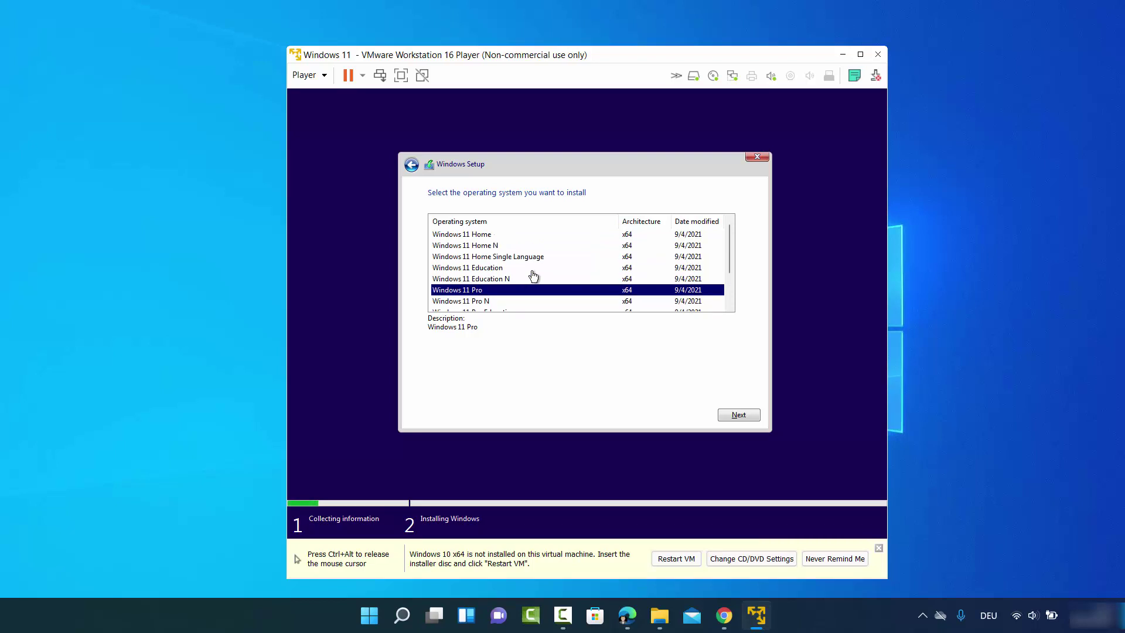
click(733, 413)
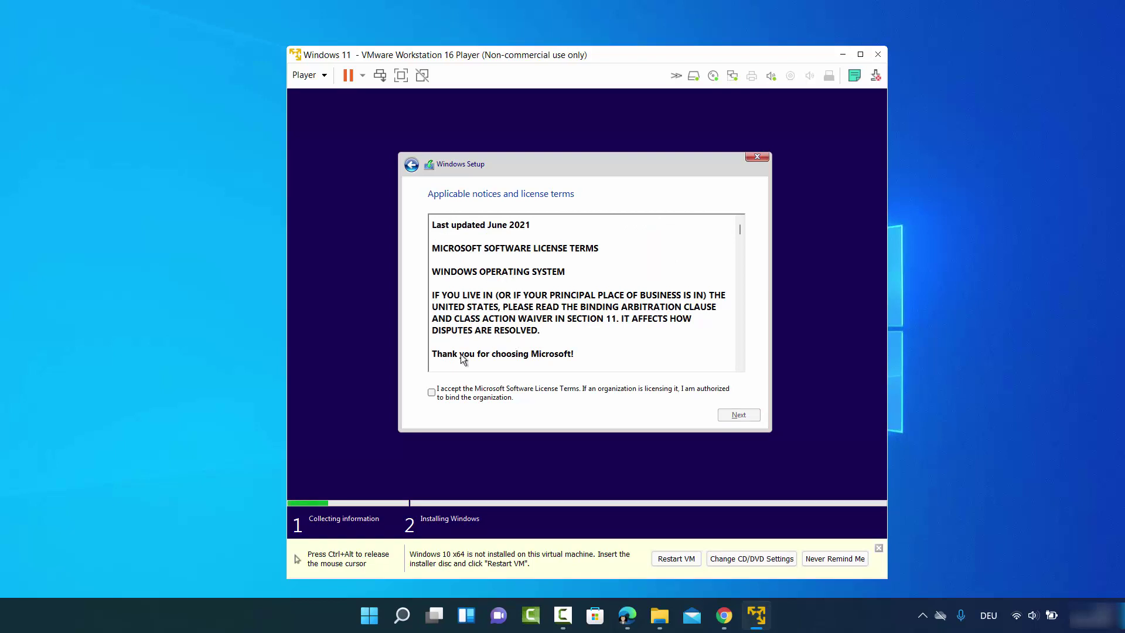
- Accept the Microsoft Software License Terms and continue
click(432, 393)
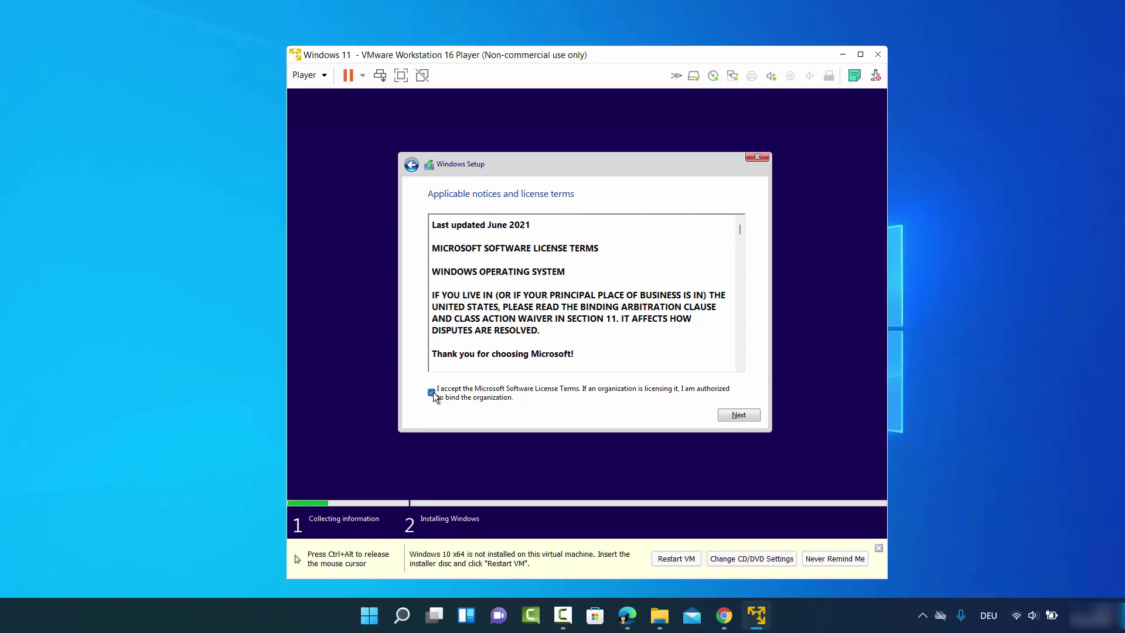
click(739, 414)
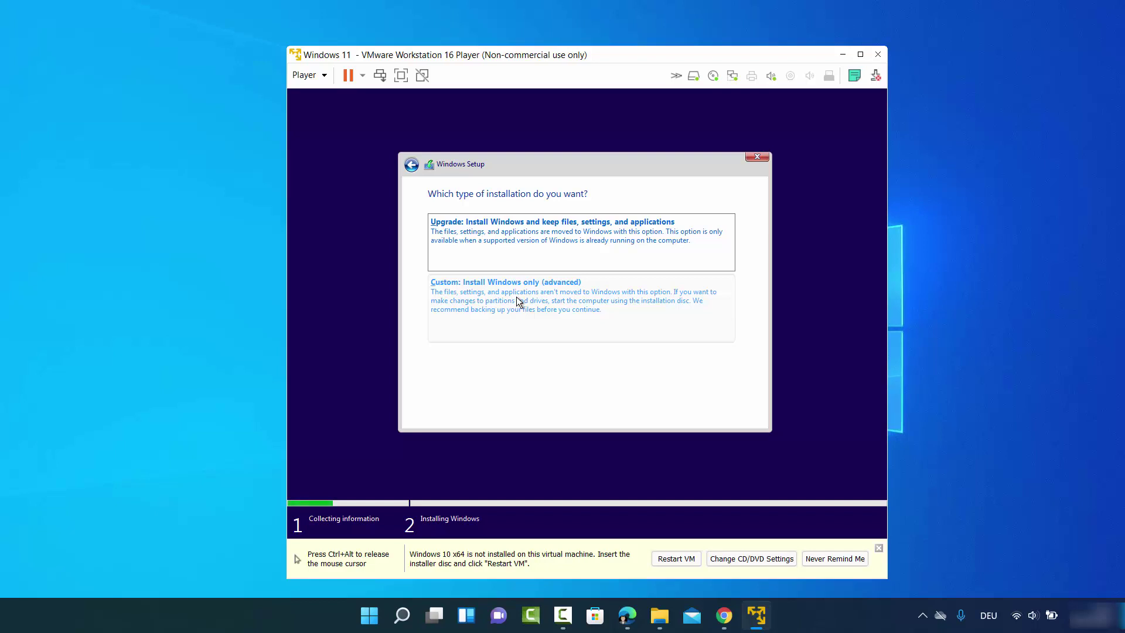
- Run a custom install of Windows onto the 100 GB unallocated Drive 0
click(517, 298)
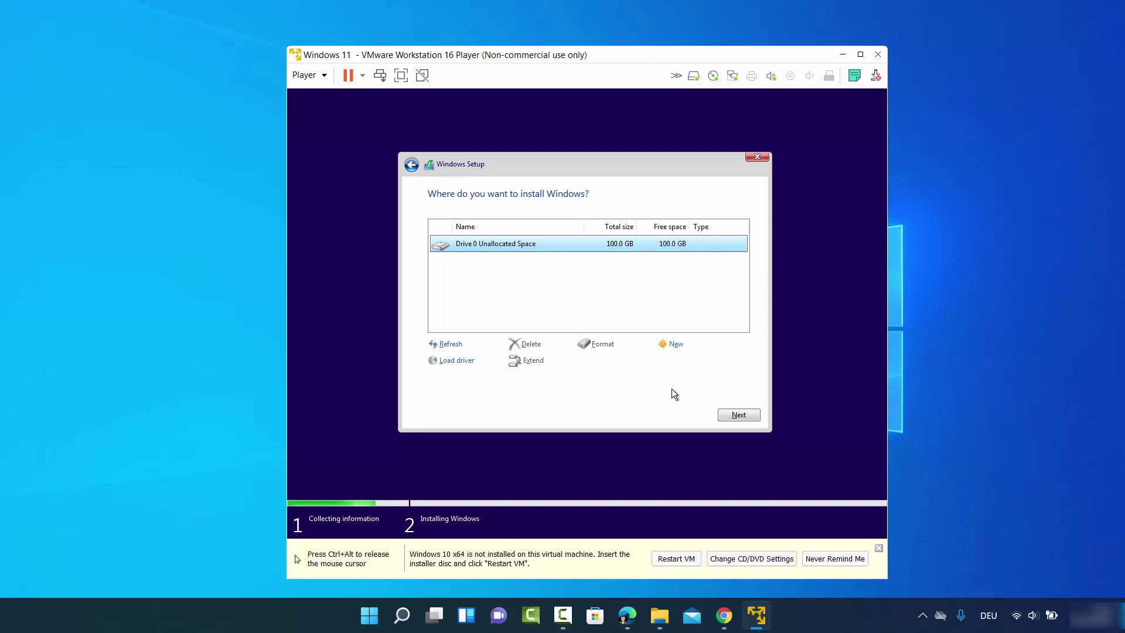
click(737, 414)
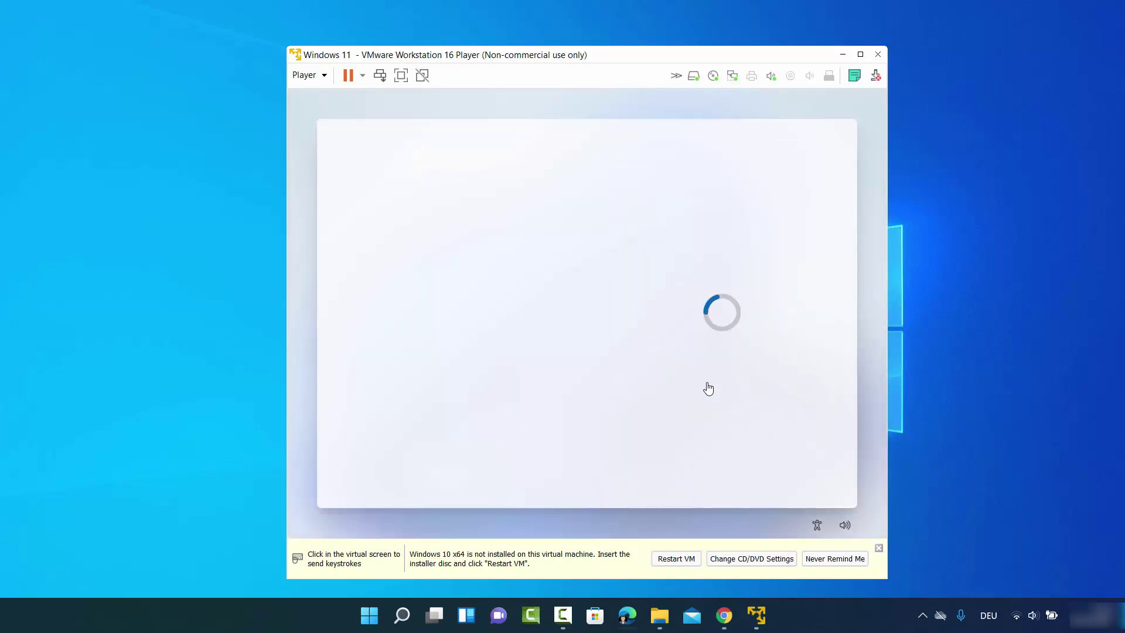
- Confirm United States as the region, pick the German keyboard, and skip a second layout
click(647, 274)
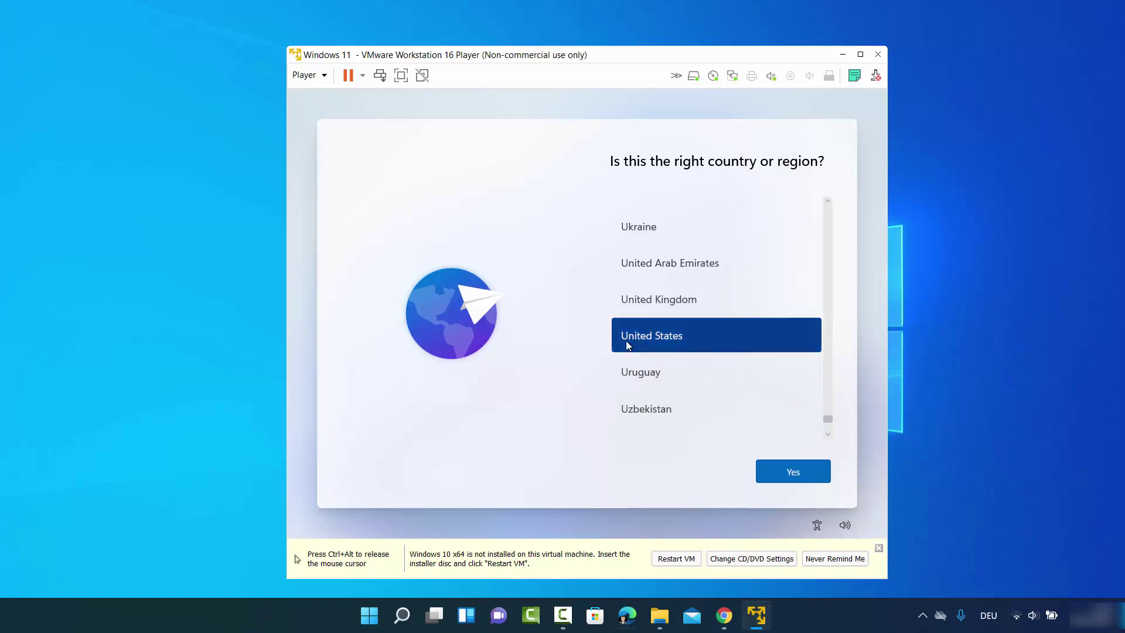
click(787, 470)
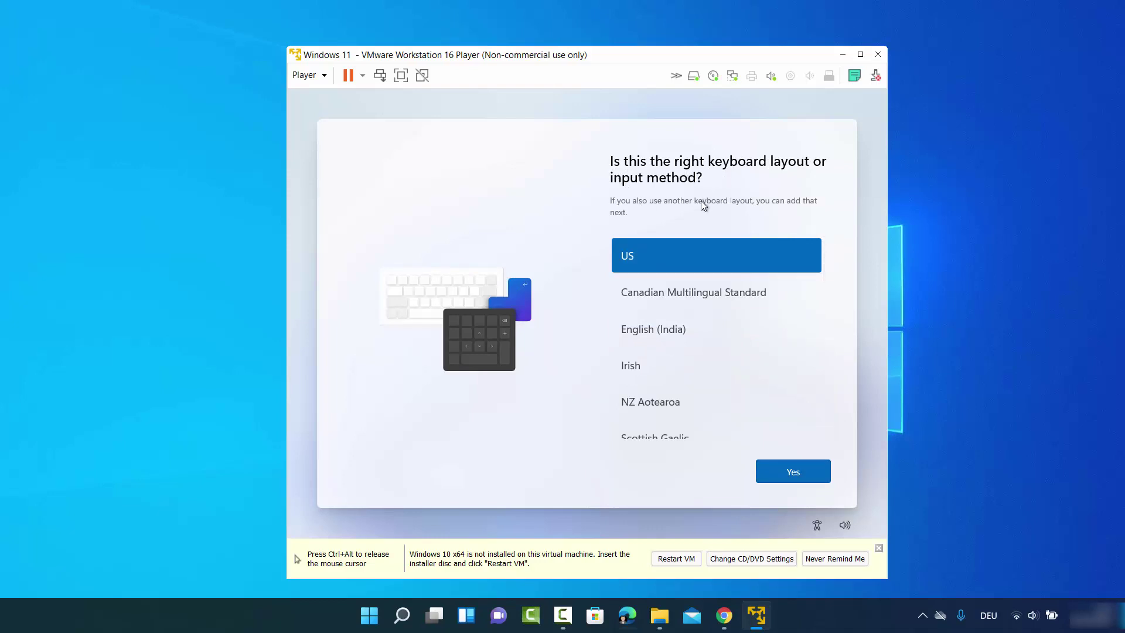
scroll(711, 293, down, 3)
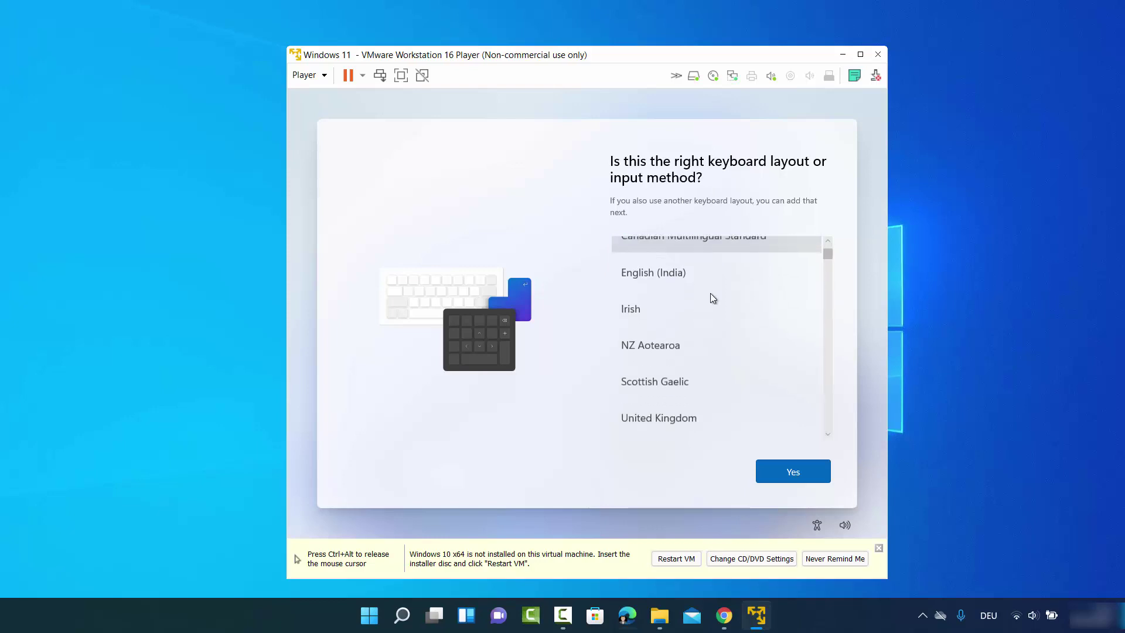
scroll(710, 293, down, 3)
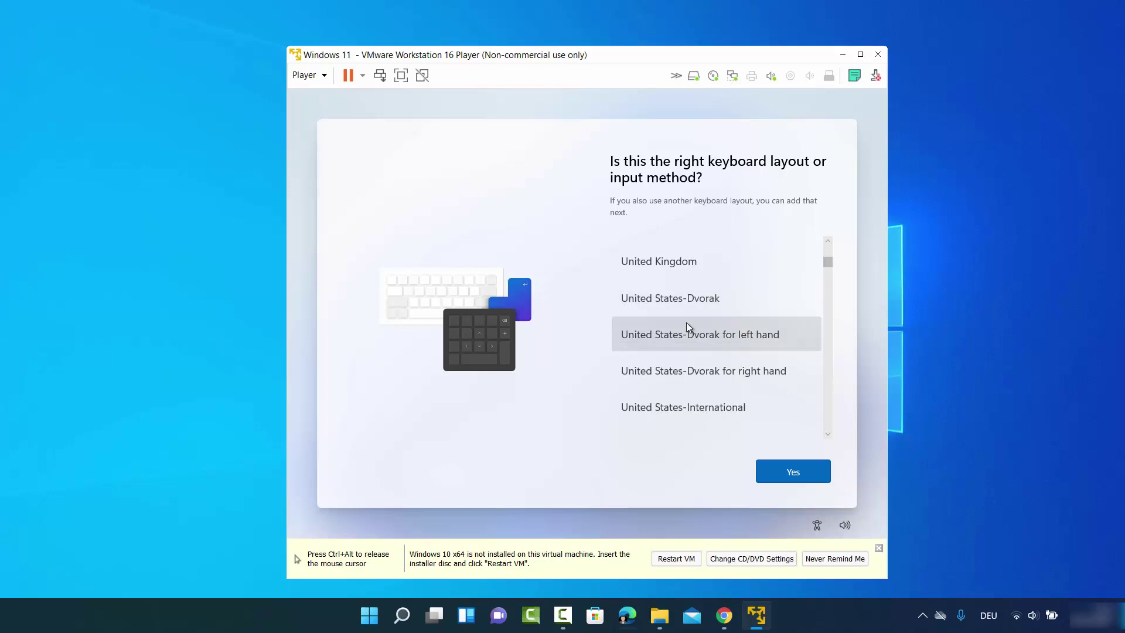
scroll(679, 324, down, 3)
scroll(669, 331, down, 20)
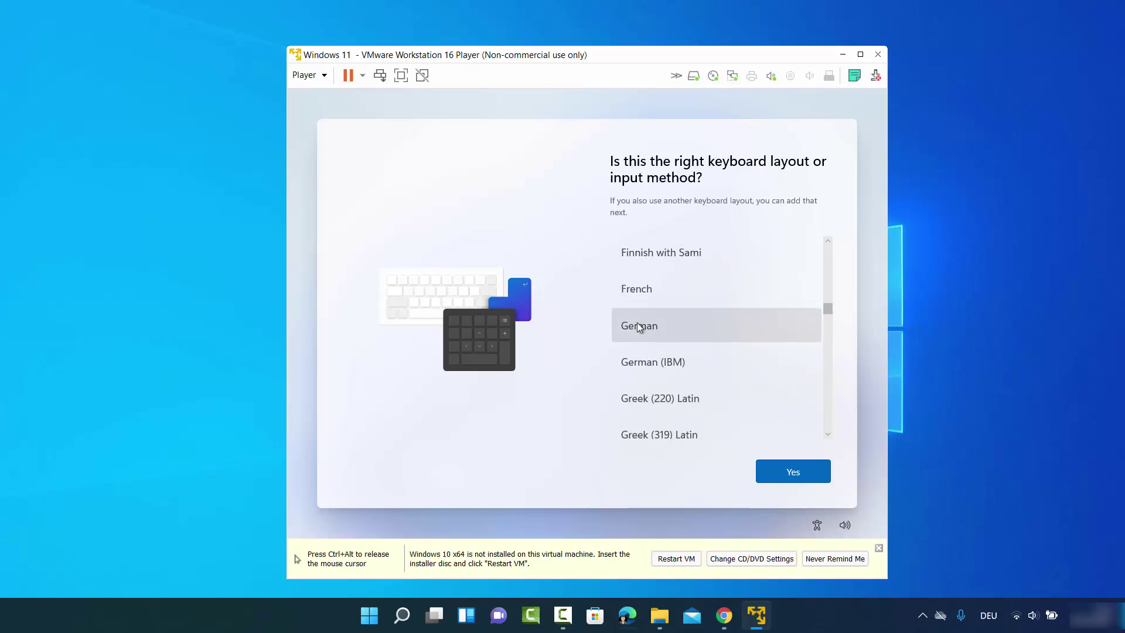
click(639, 324)
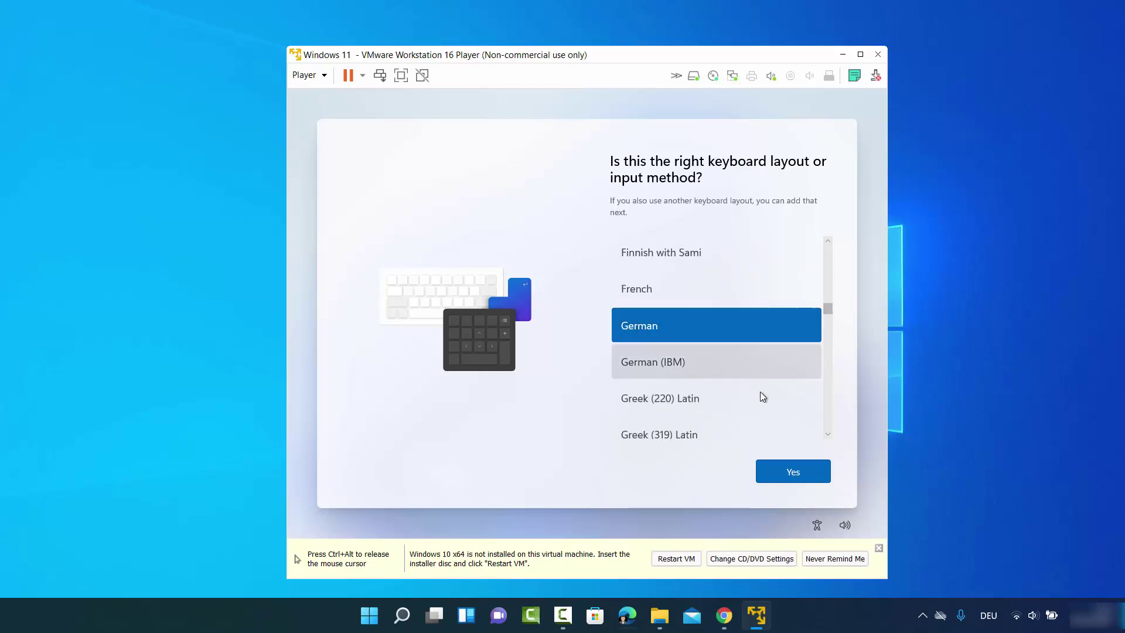
click(782, 471)
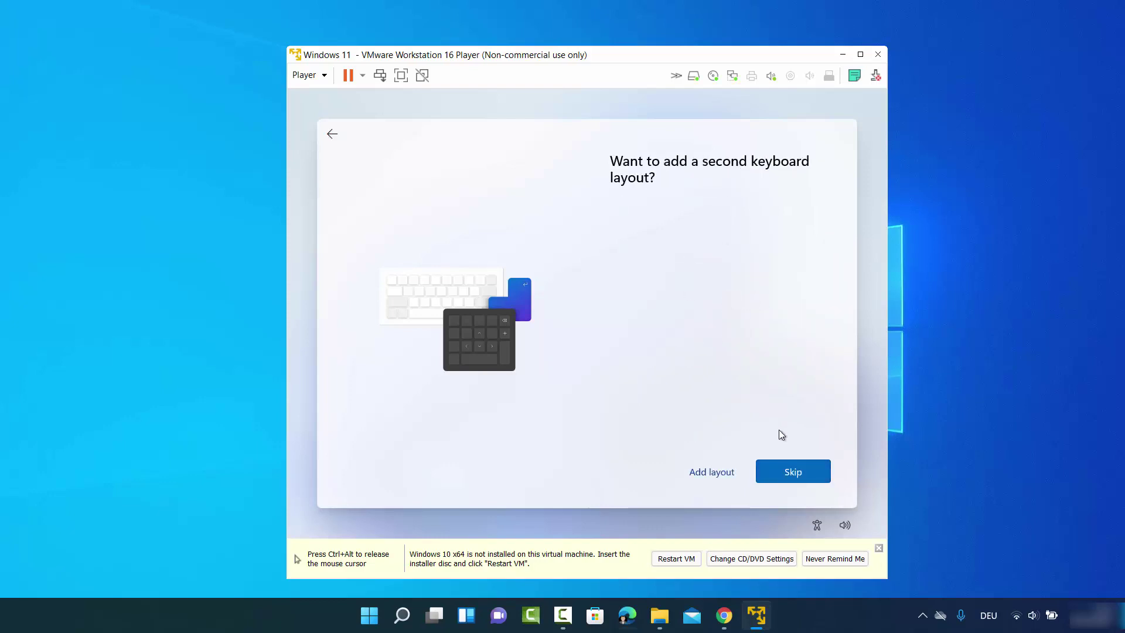
click(785, 471)
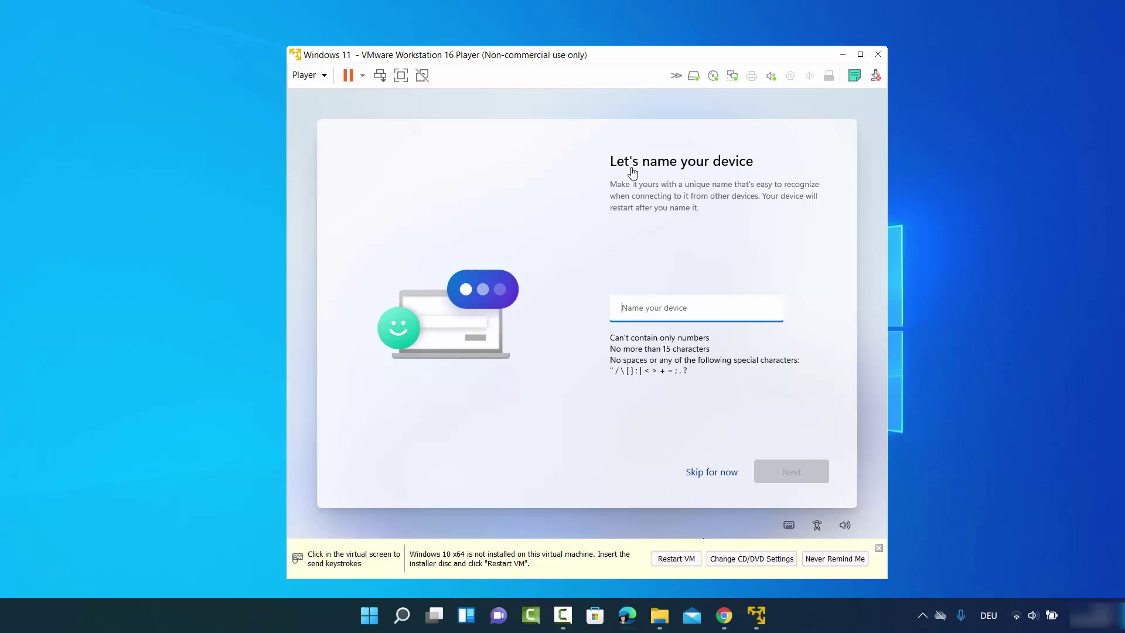
- Name the device 'codebin'
click(679, 314)
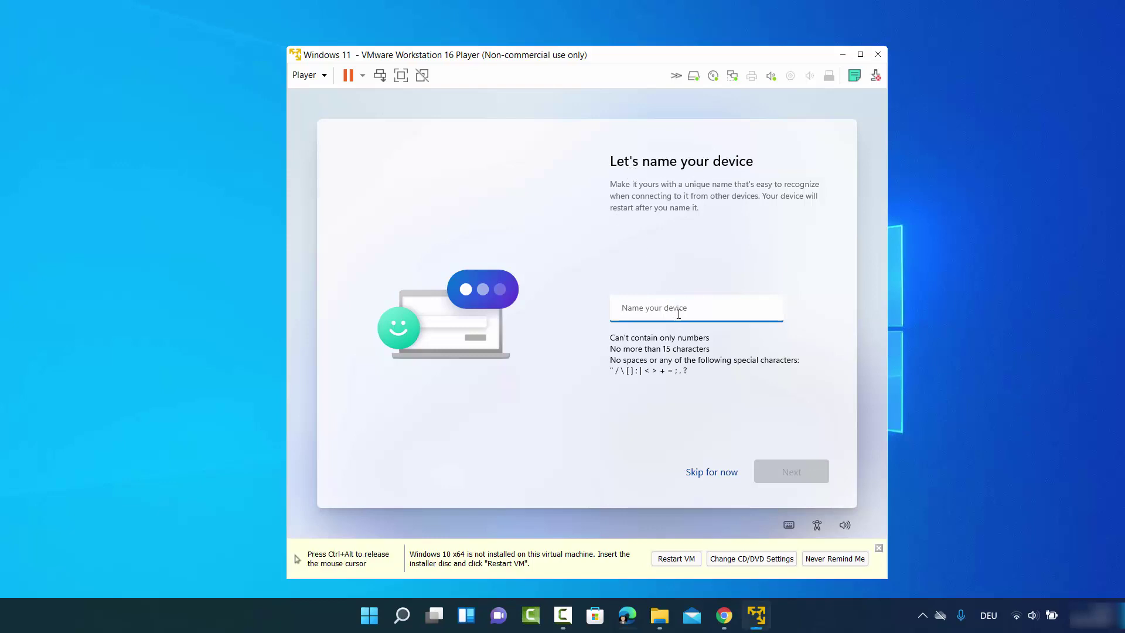
text(code)
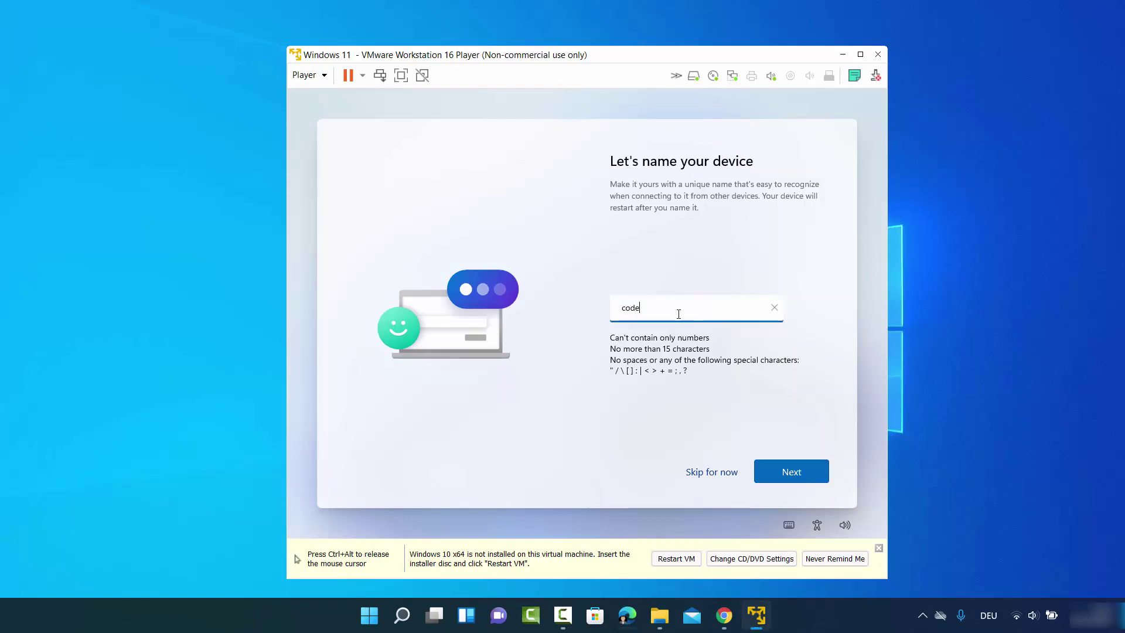
text(bind)
click(775, 467)
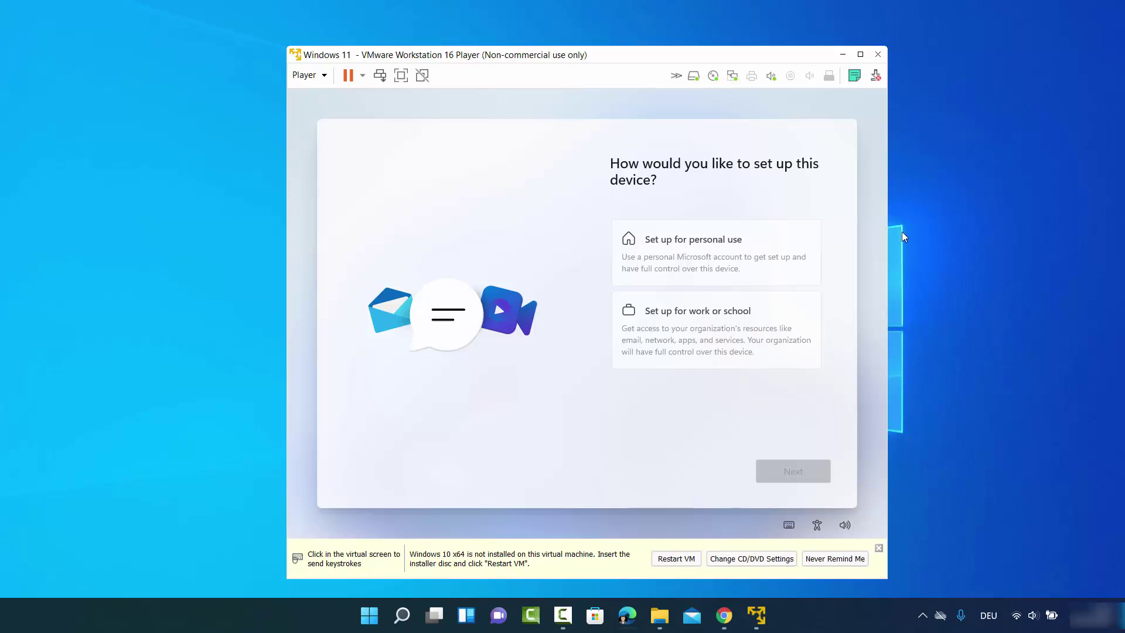
- Choose to set up the device for personal use
click(695, 248)
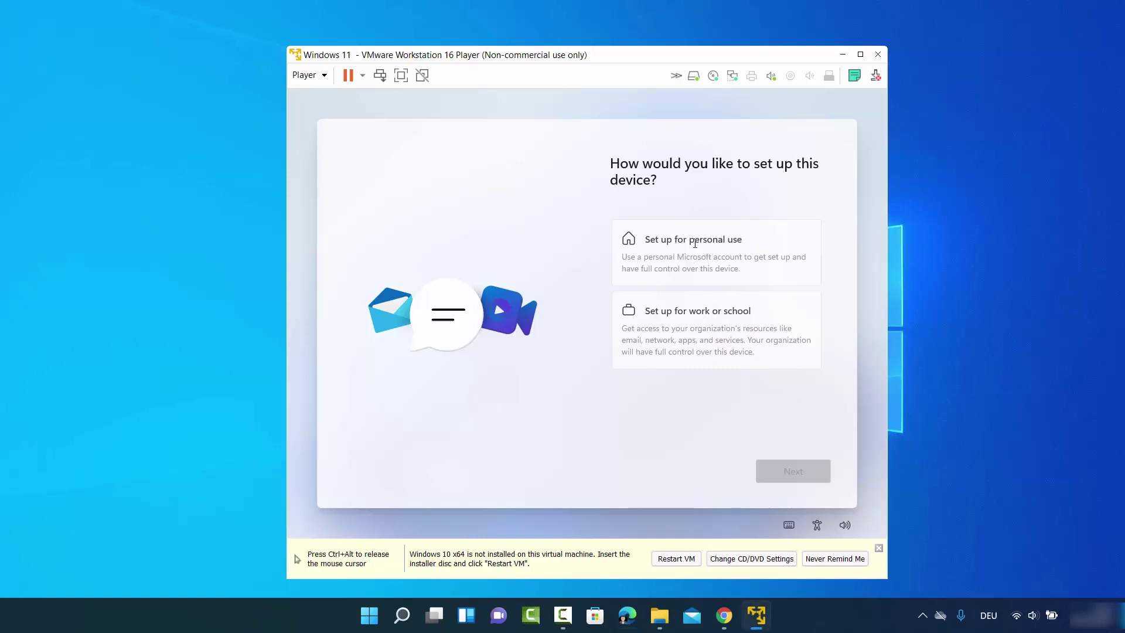
click(654, 241)
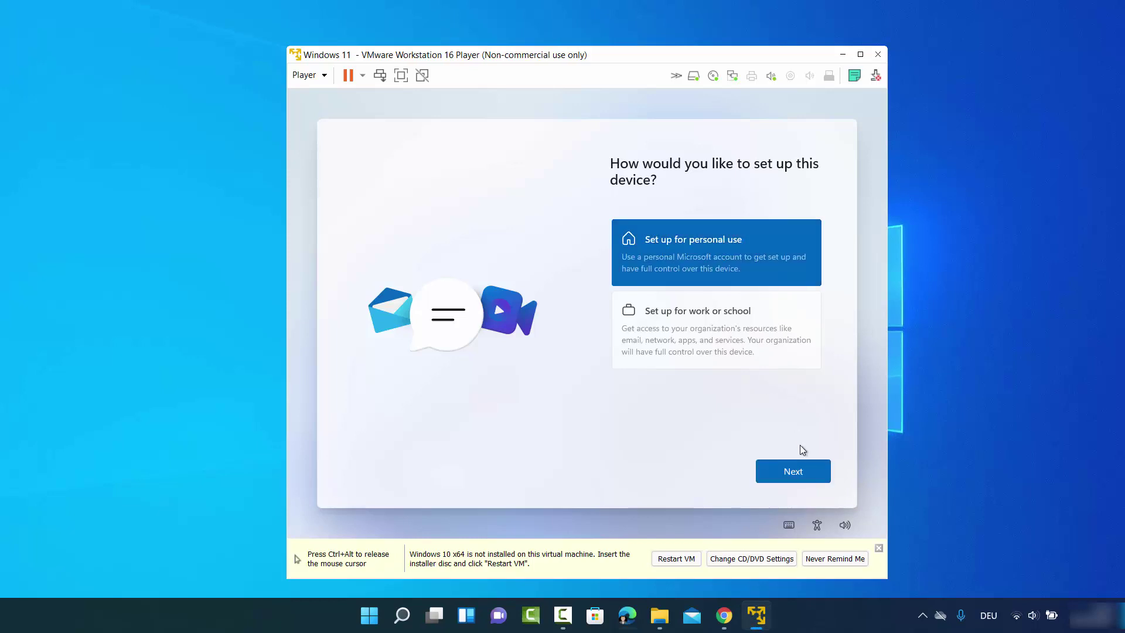
click(804, 474)
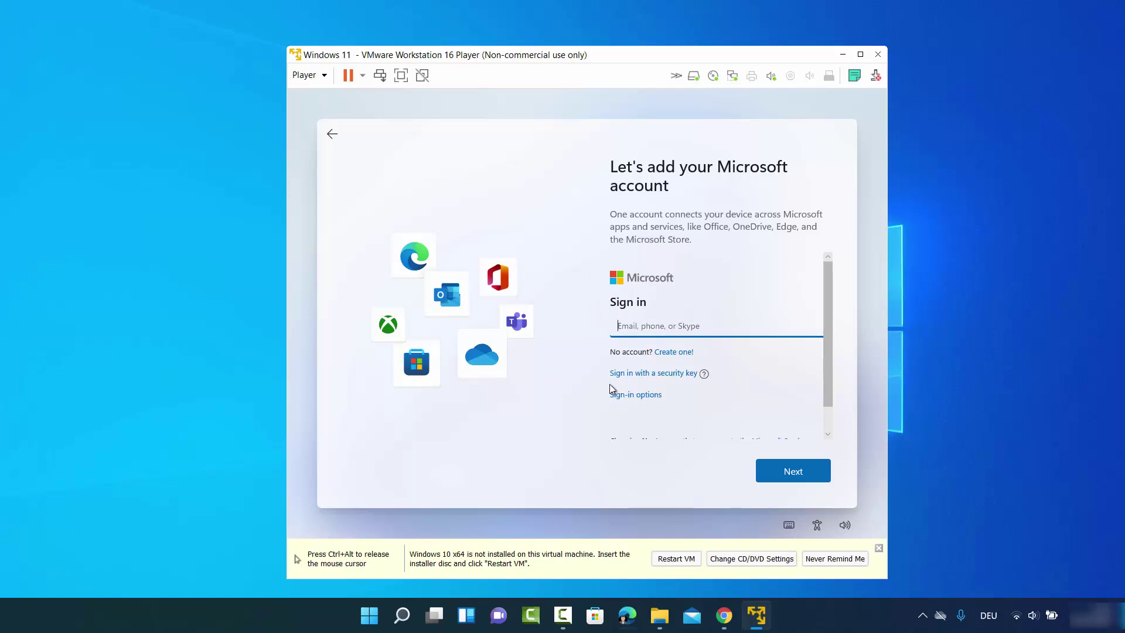
- Choose an offline account under sign-in options and skip the Microsoft account
scroll(656, 360, down, 1)
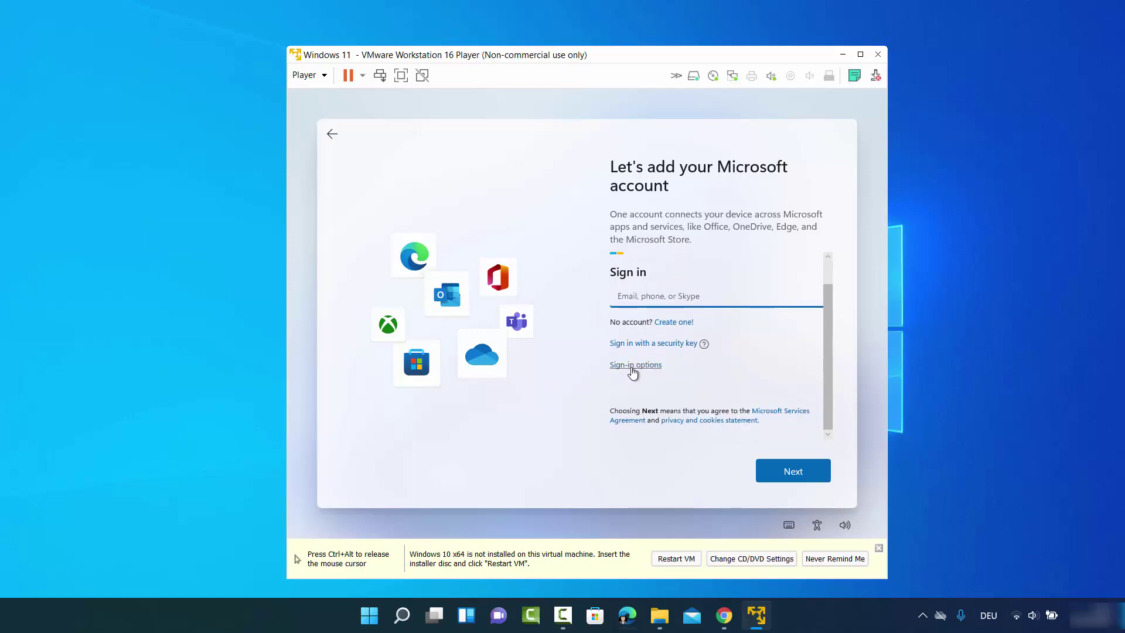
click(632, 368)
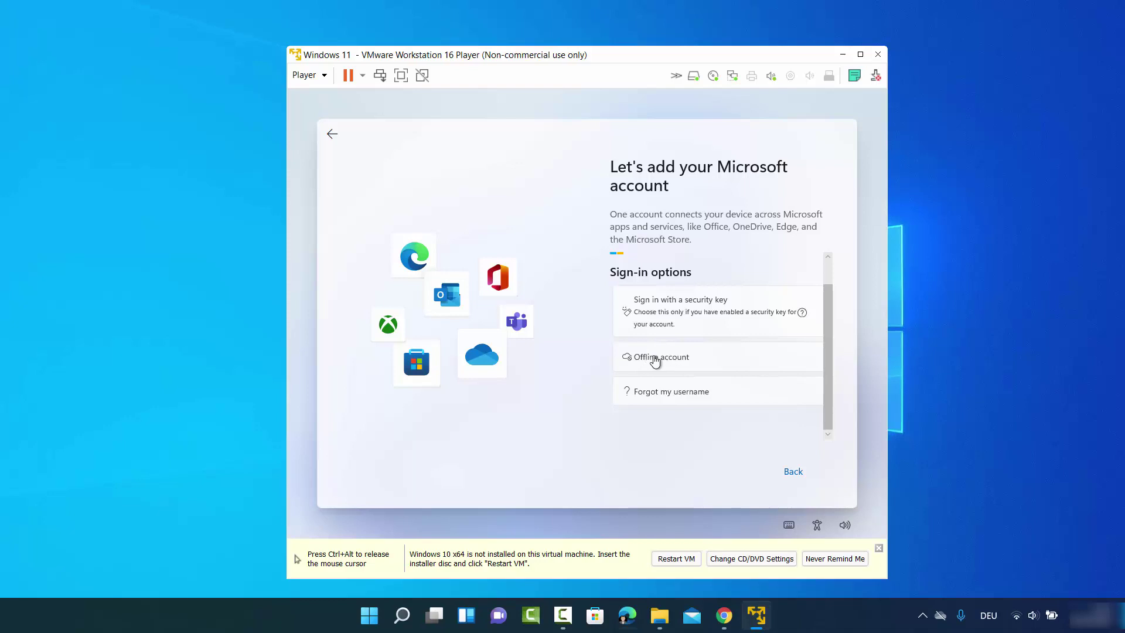
click(649, 360)
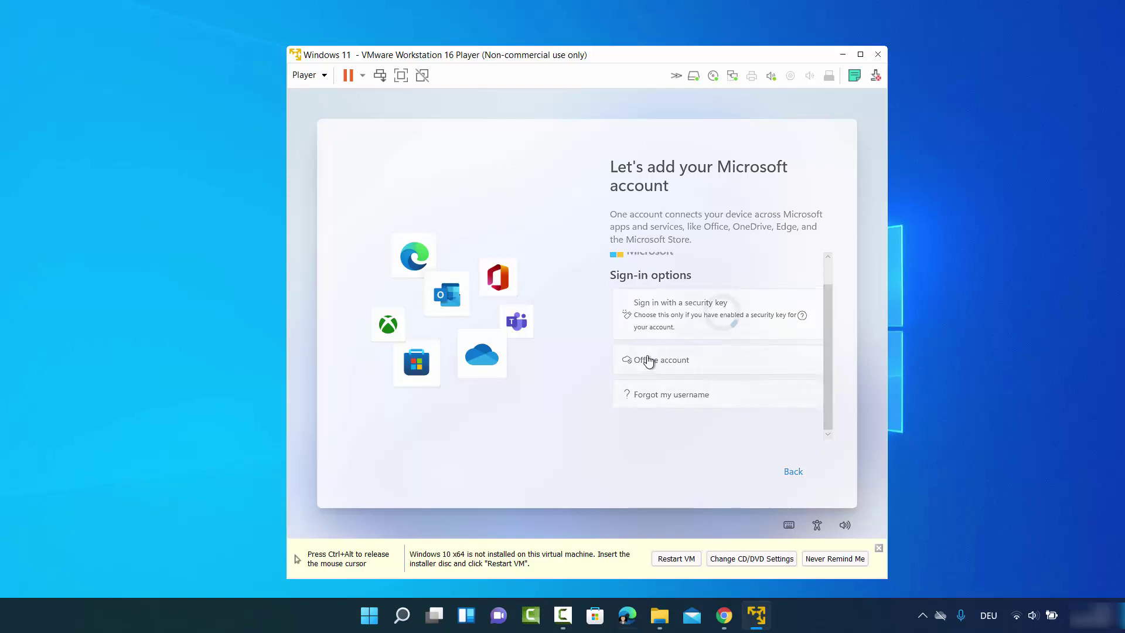
click(584, 91)
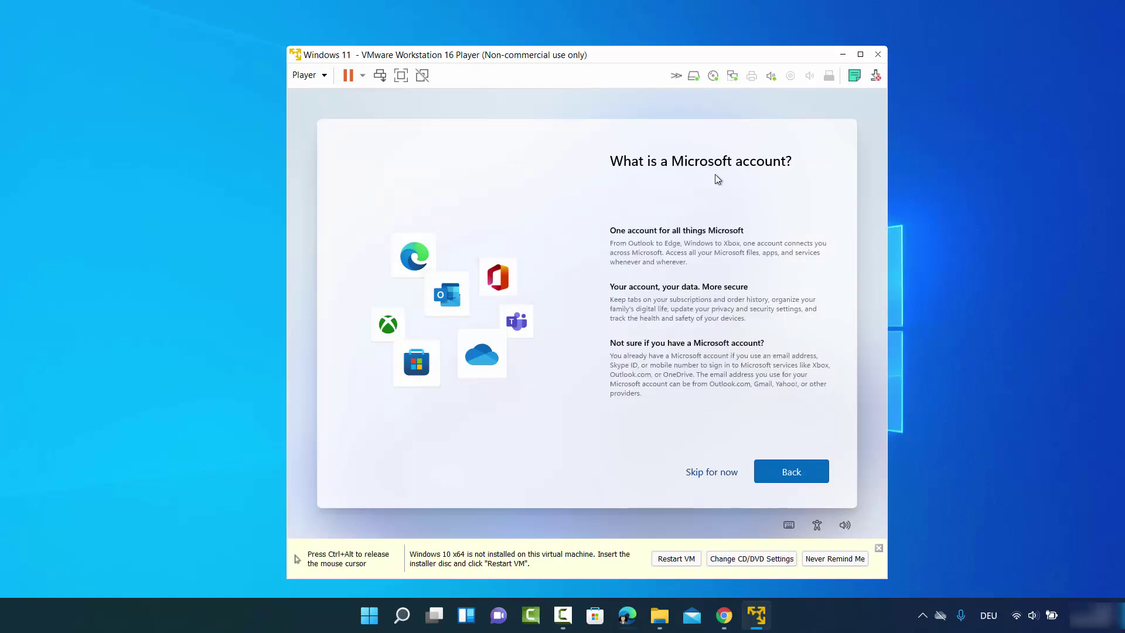
click(710, 472)
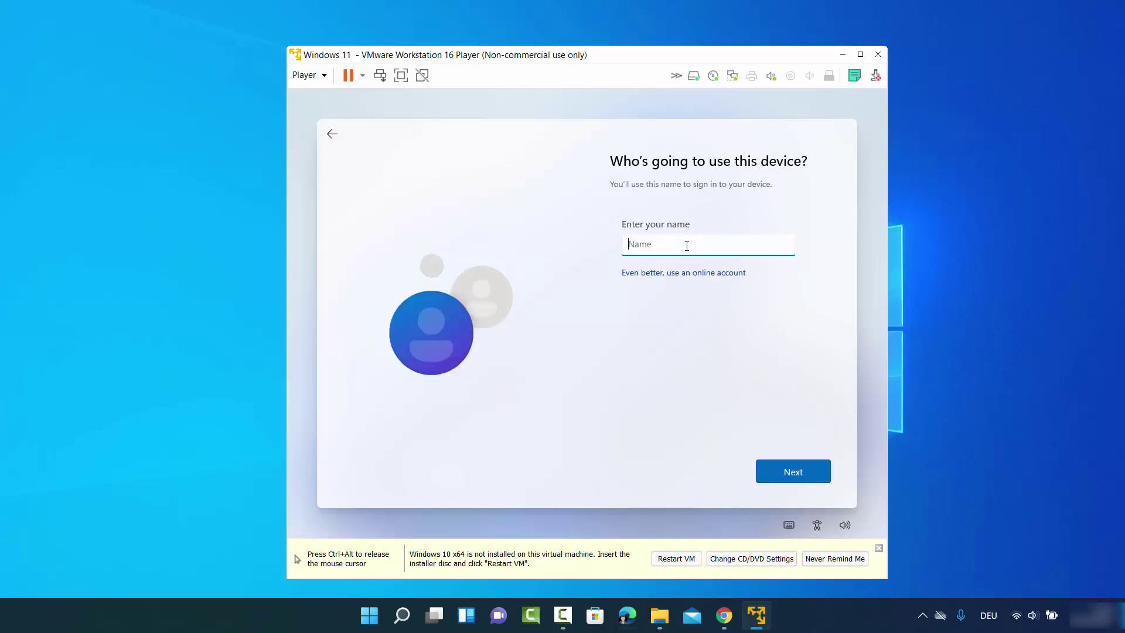
- Give the local account a user name and a confirmed password
text(yogesh)
click(798, 463)
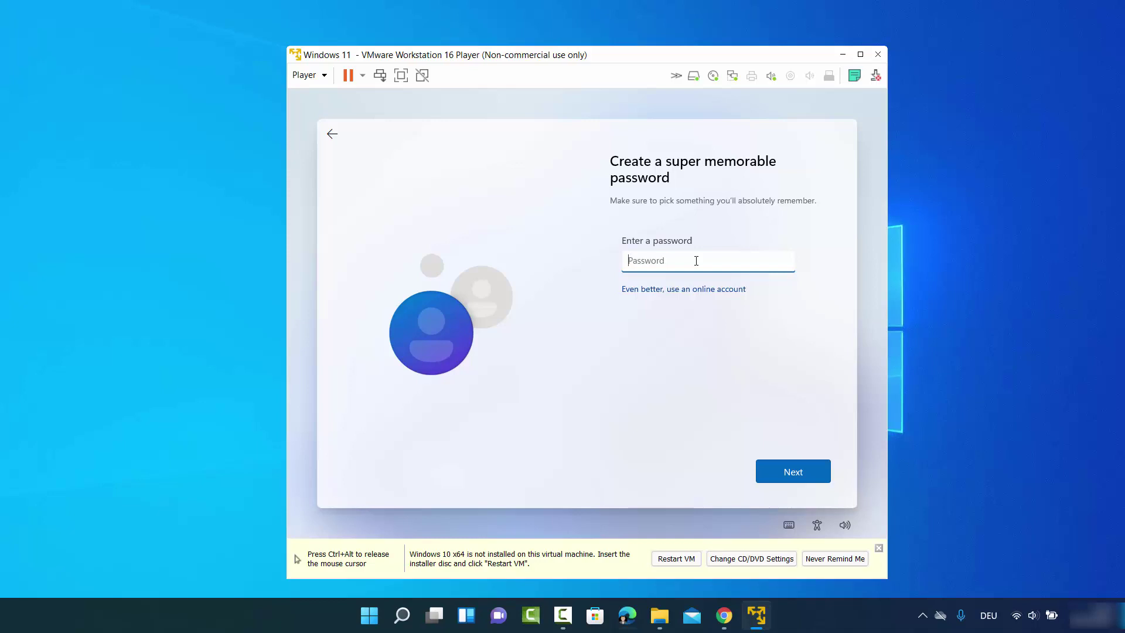
text(123456)
click(779, 469)
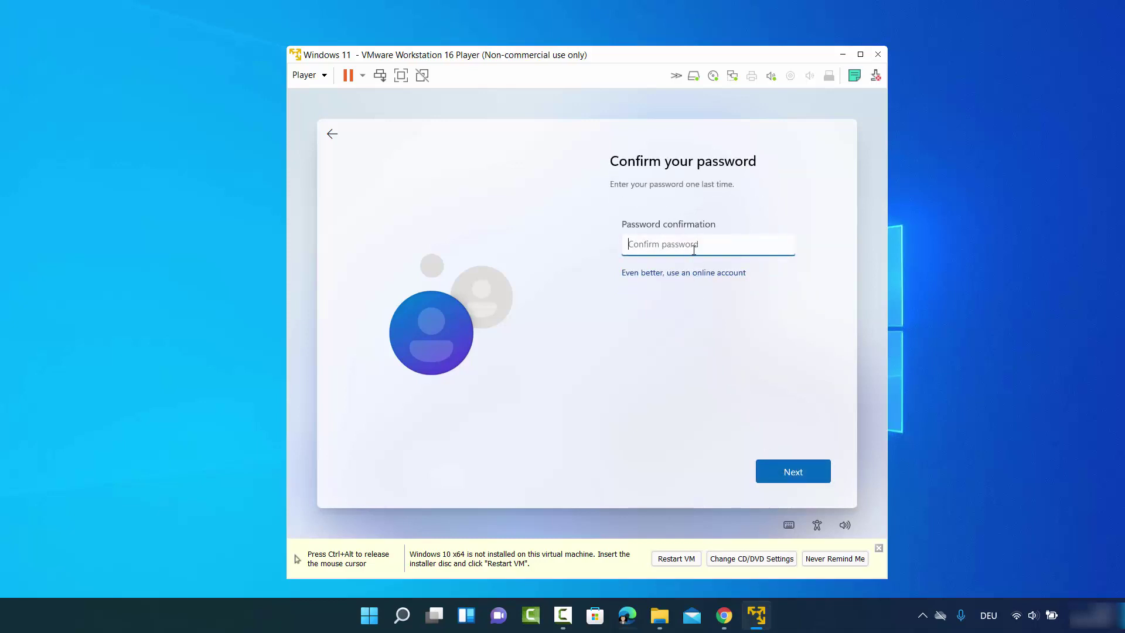
text(123456)
click(786, 470)
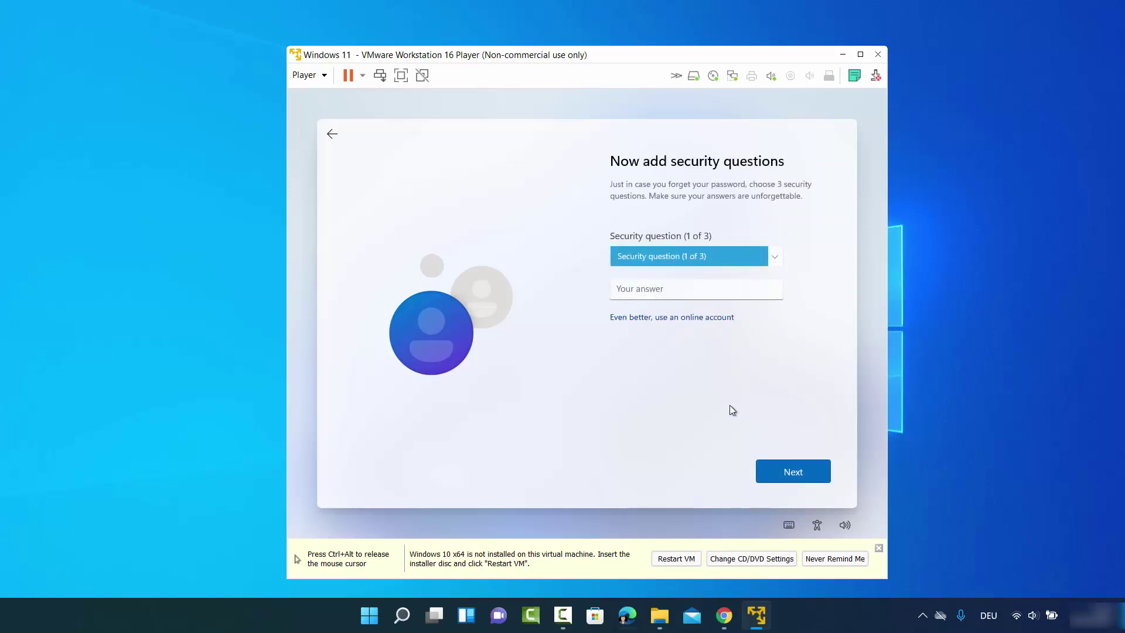
- Answer the first security question, about the first pet's name
click(664, 256)
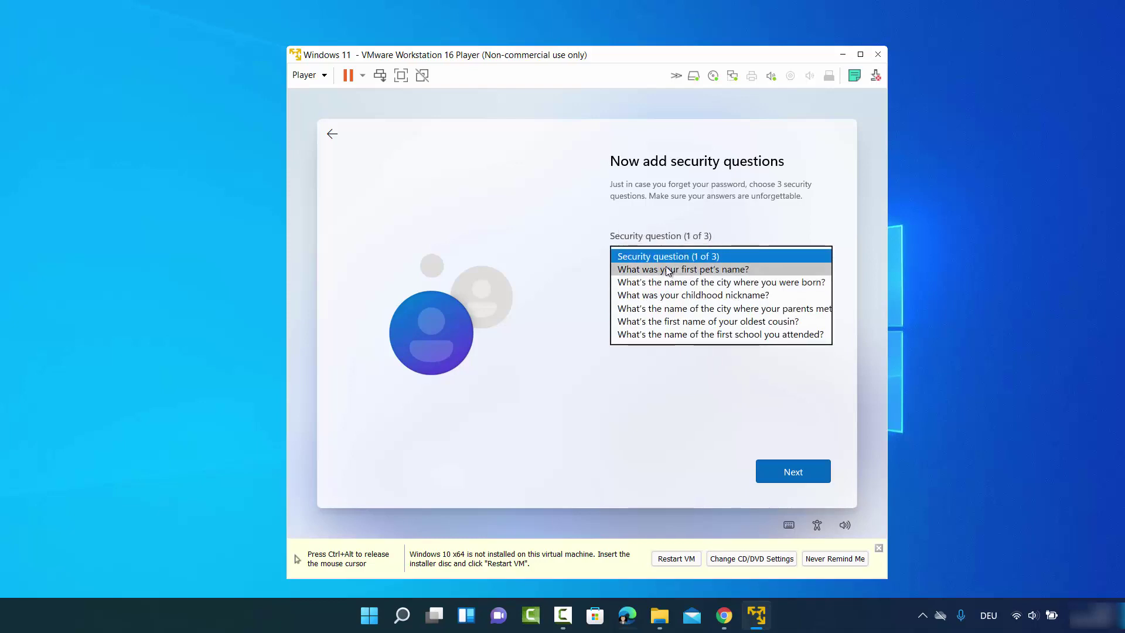
click(666, 269)
click(665, 287)
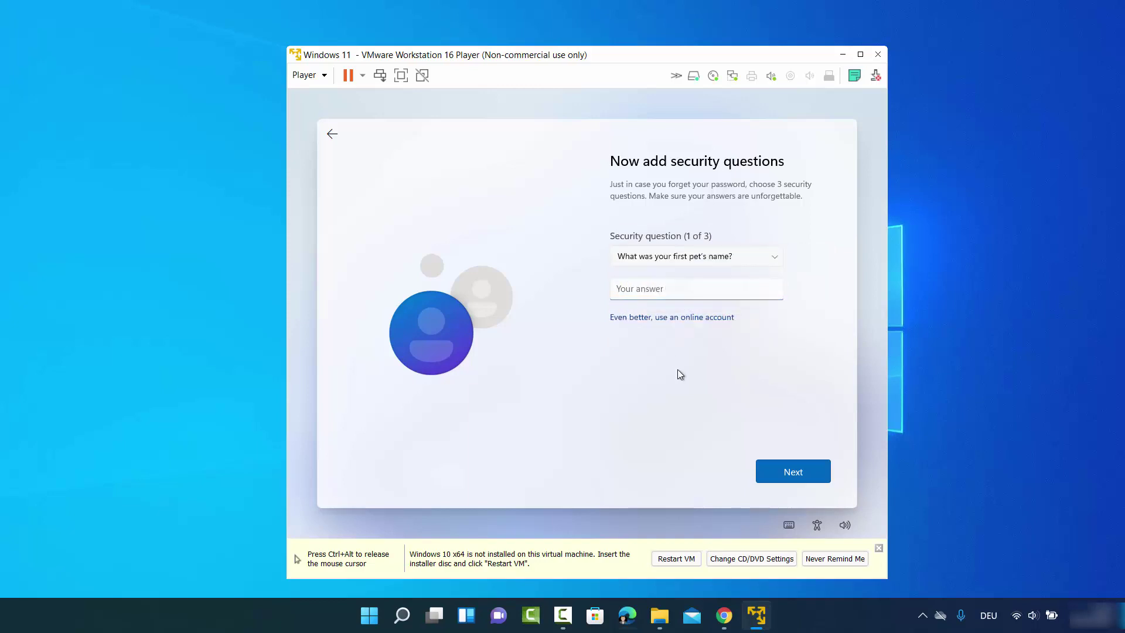
text(cd)
double_click(661, 291)
text(cd)
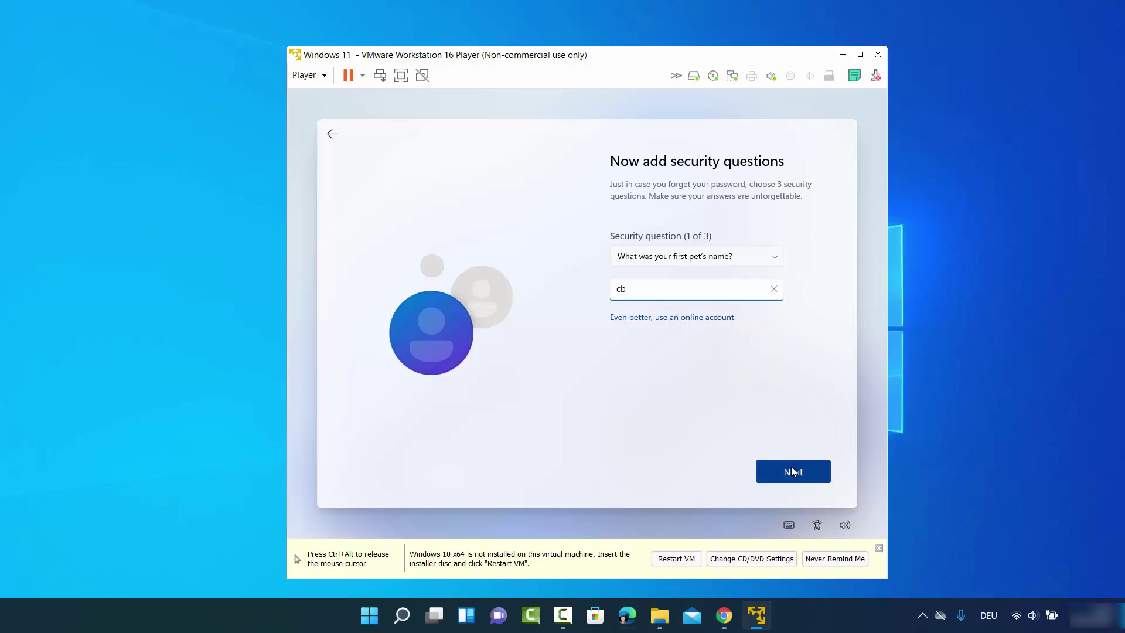
click(793, 472)
- Answer the birth-city and where-parents-met security questions
click(691, 258)
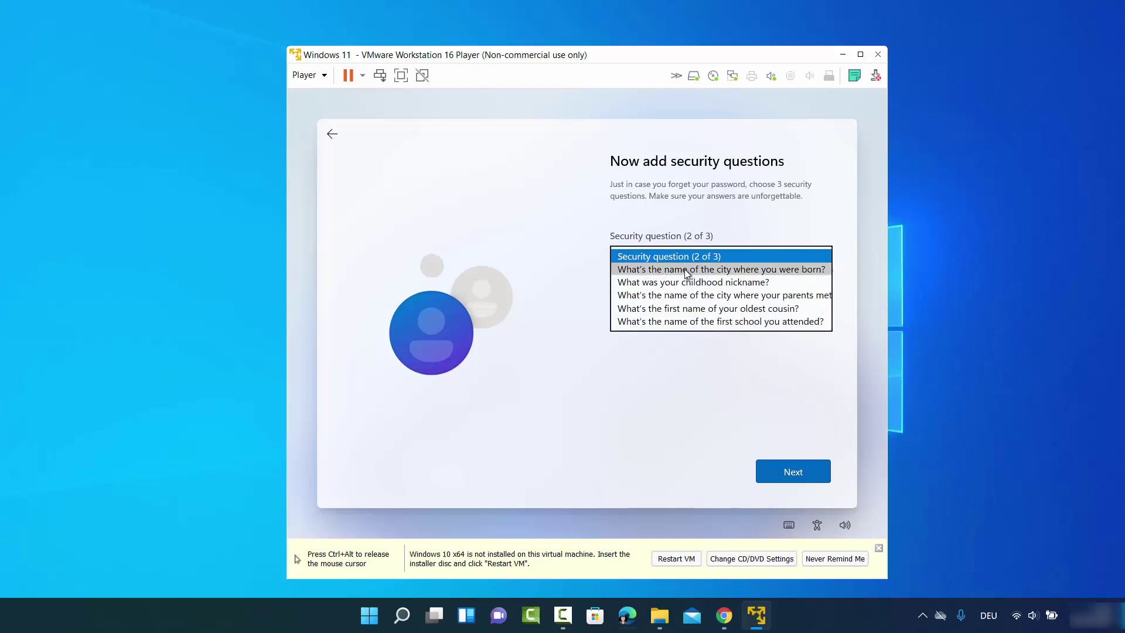
click(685, 272)
click(679, 289)
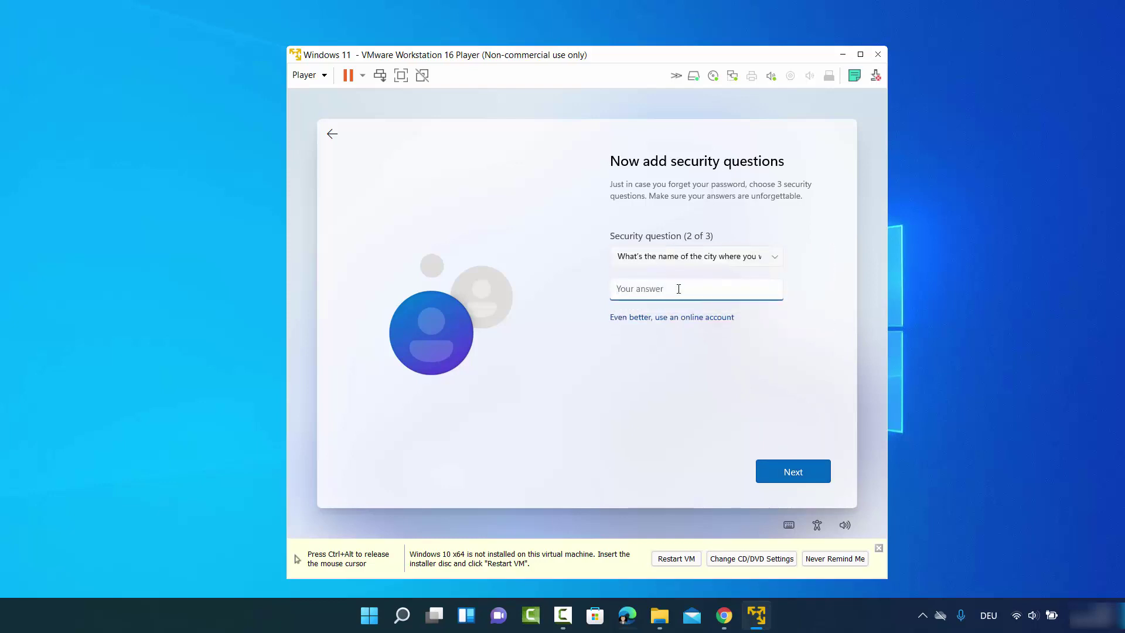
text(cb)
click(793, 471)
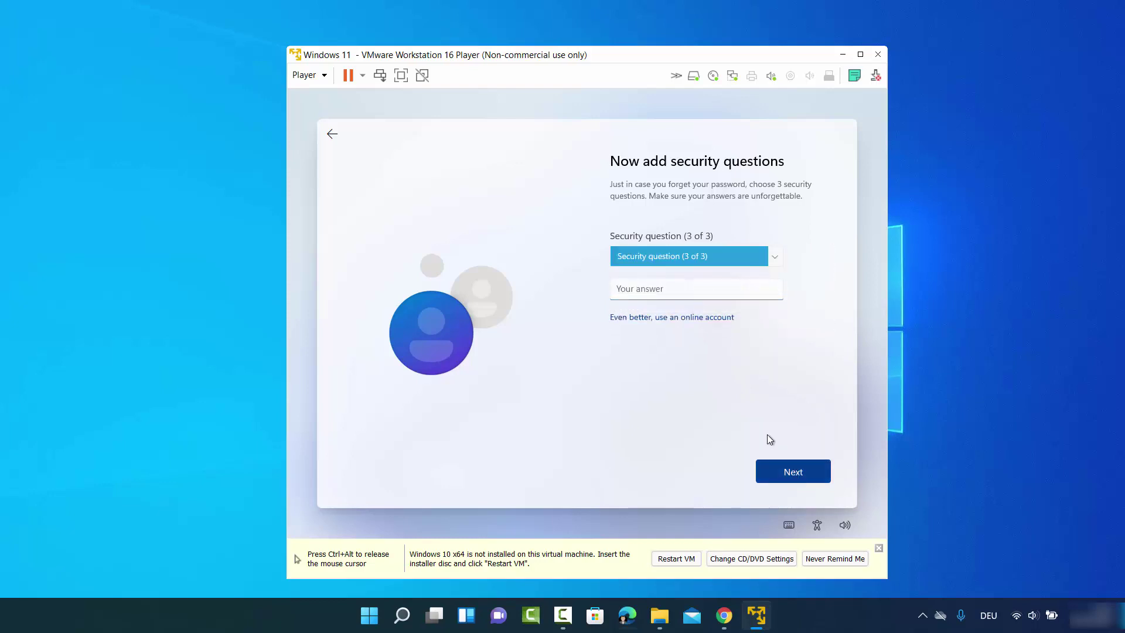
click(690, 264)
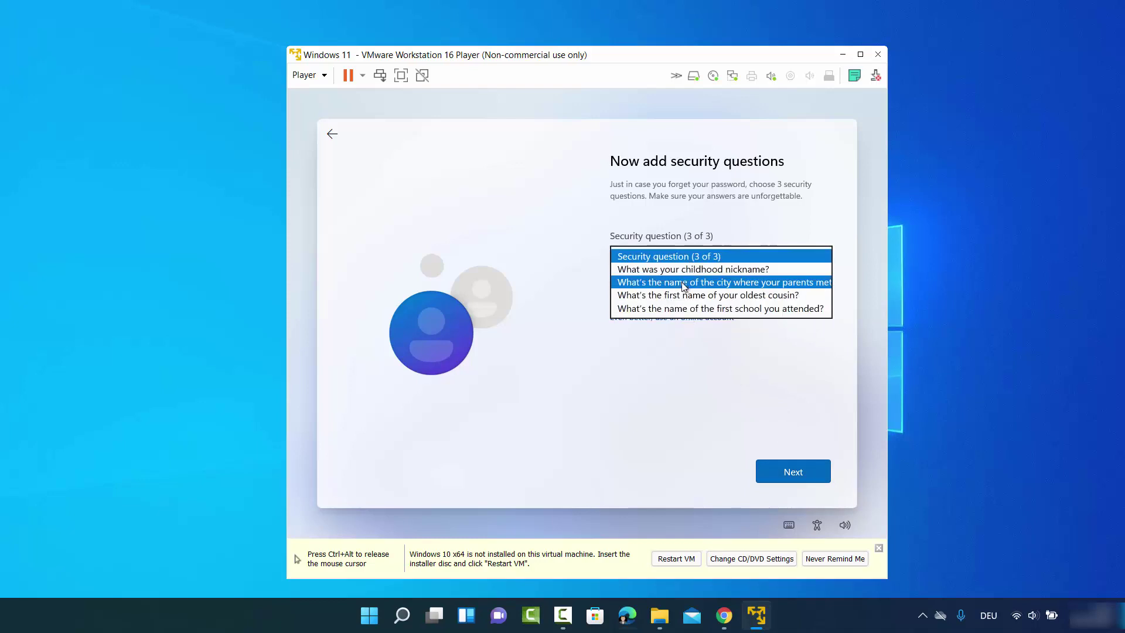
click(674, 281)
click(677, 293)
text(cb)
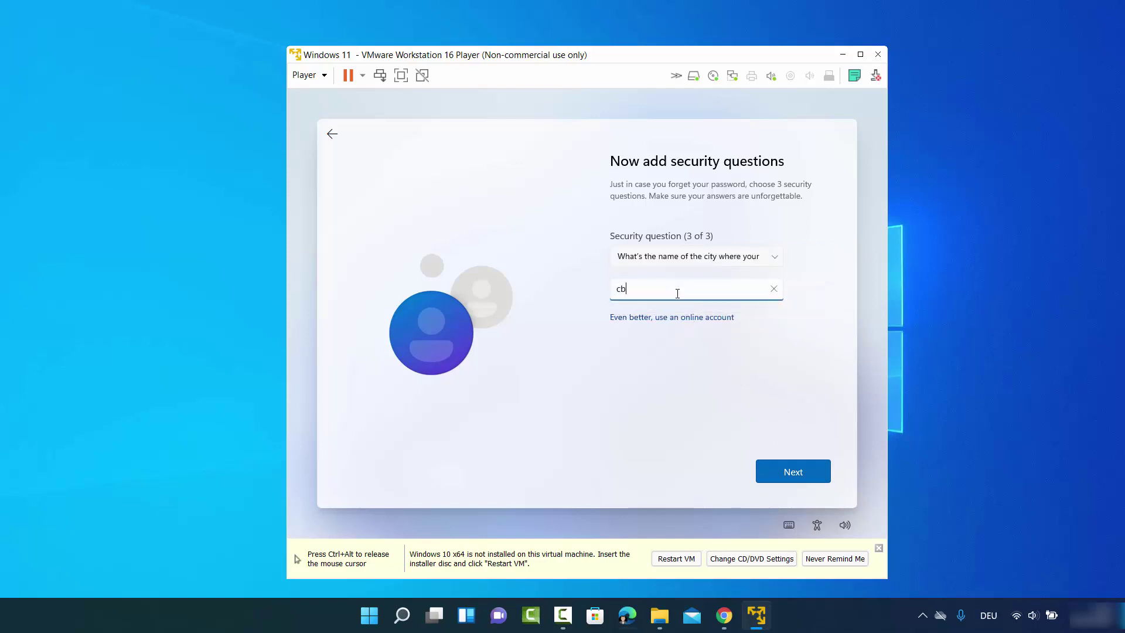
click(782, 467)
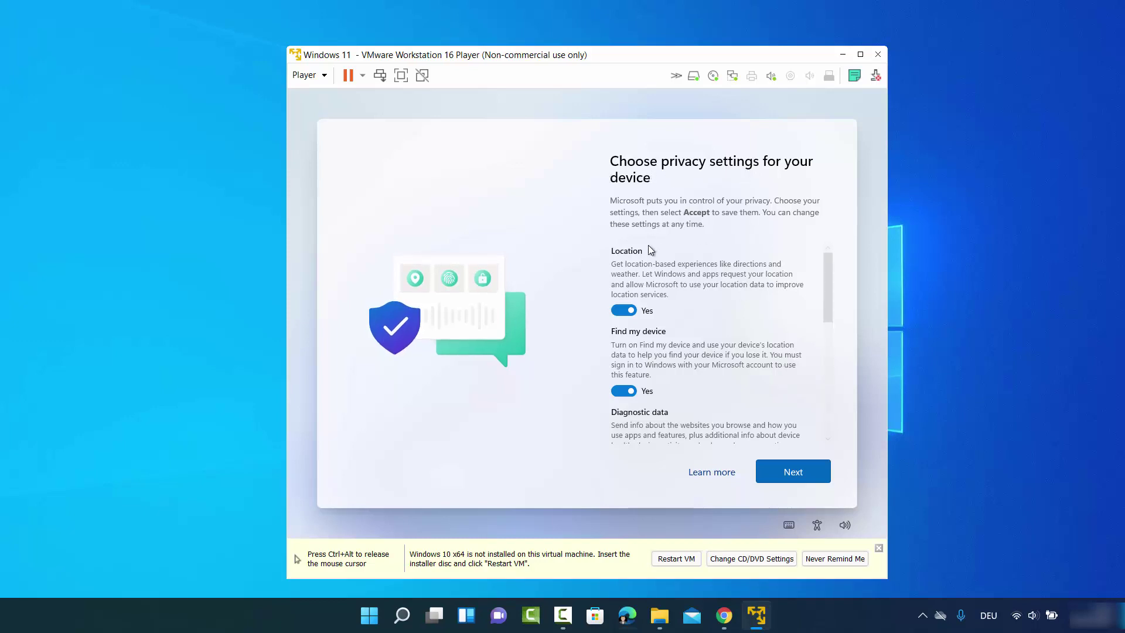
- Turn off location and Find my device, and limit diagnostic data to required only
scroll(649, 252, down, 2)
scroll(650, 252, up, 2)
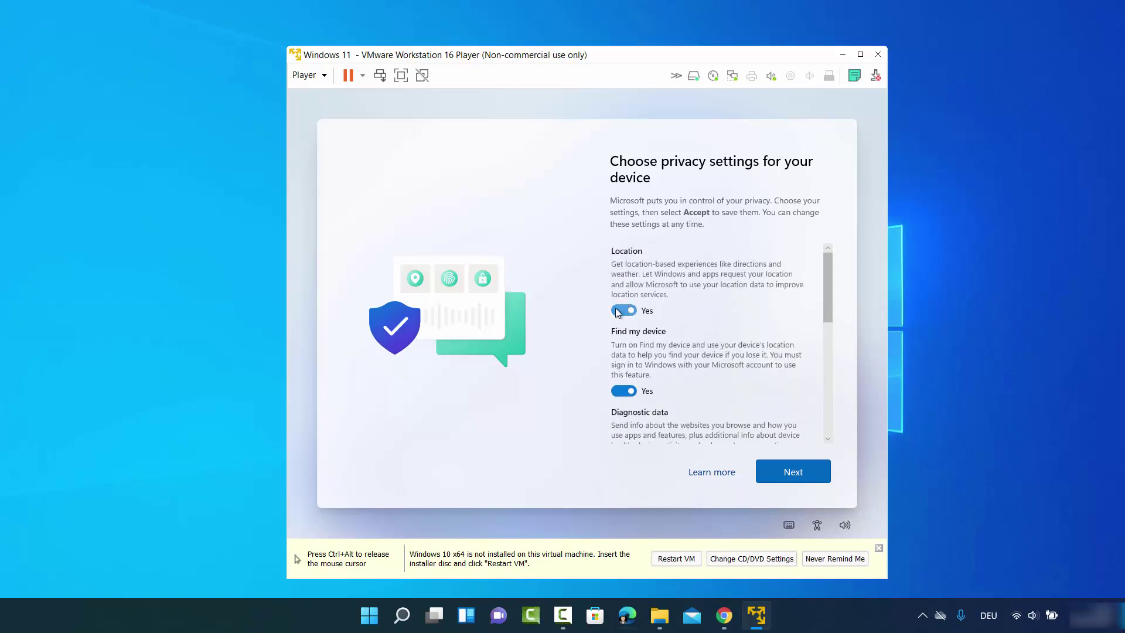
click(623, 301)
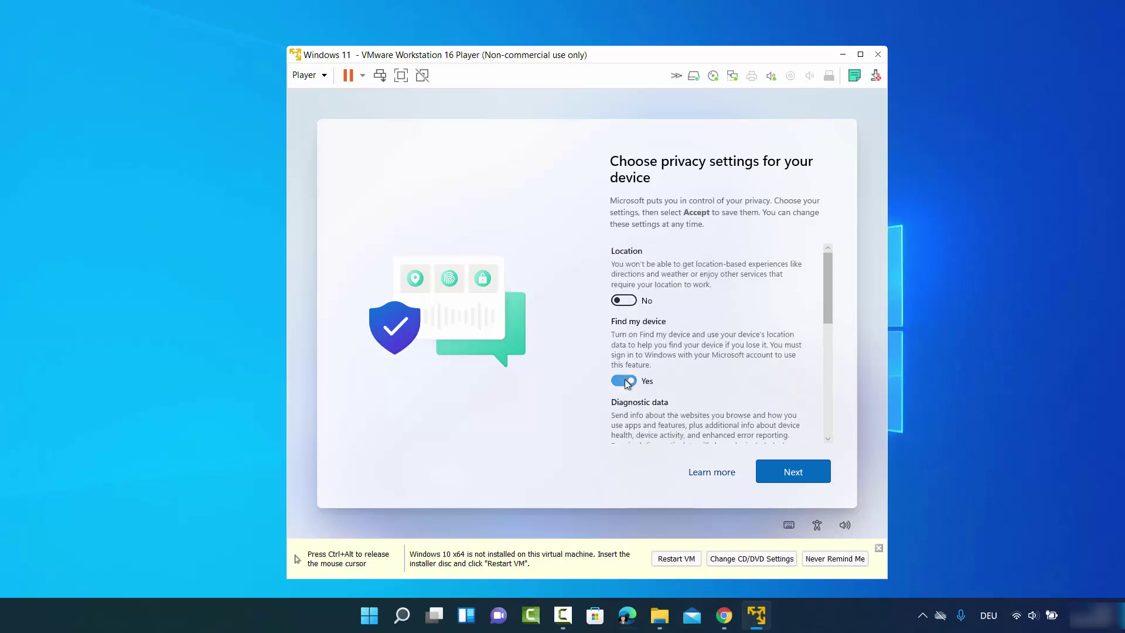
click(623, 380)
scroll(659, 337, down, 2)
click(624, 391)
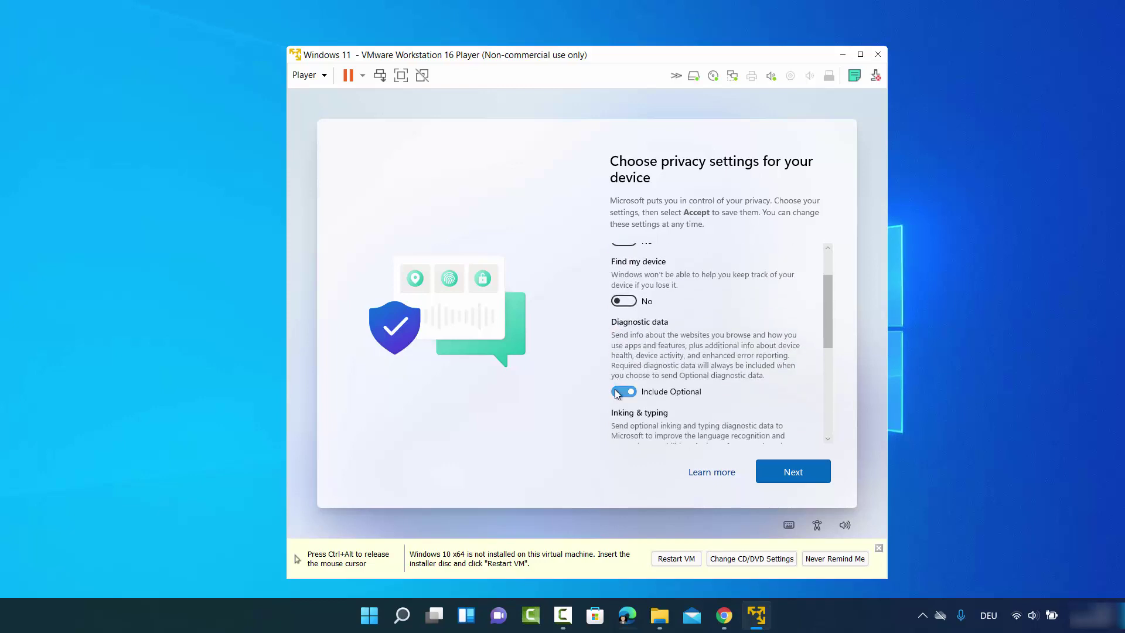
- Turn off Inking & typing, Tailored experiences and Advertising ID, then accept the privacy settings
scroll(640, 318, down, 2)
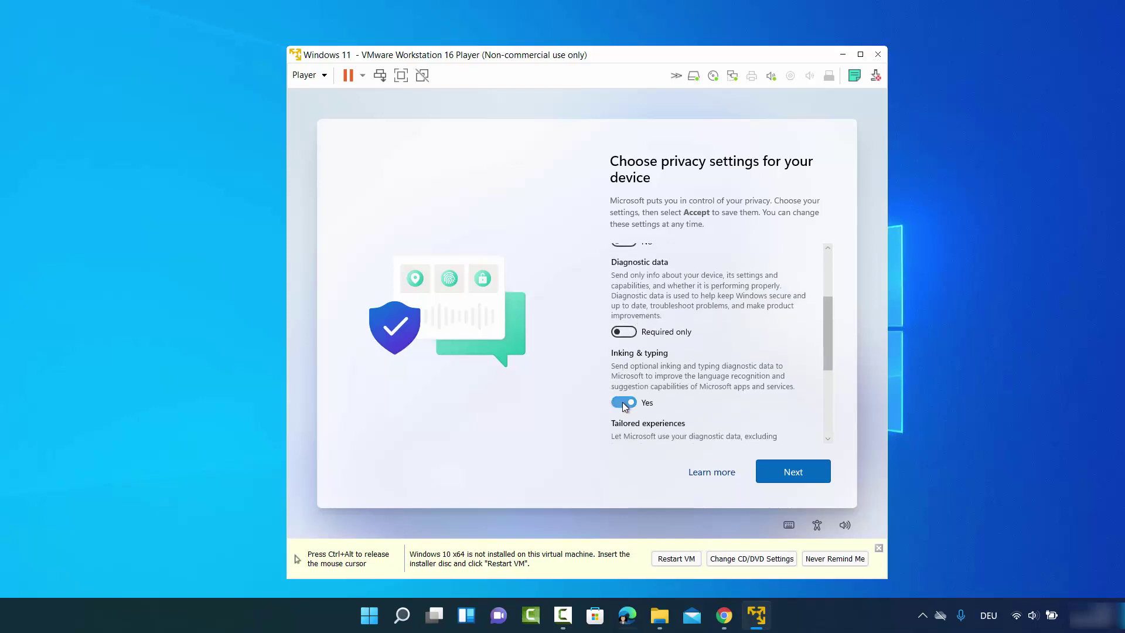
click(623, 402)
scroll(656, 363, down, 2)
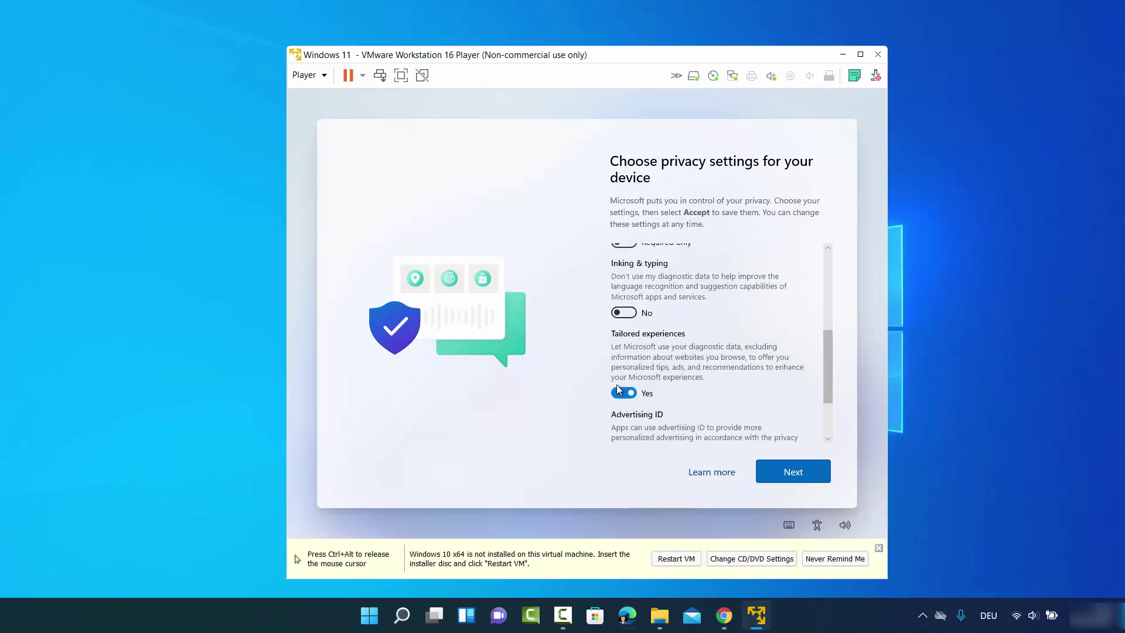
click(624, 392)
scroll(659, 351, down, 2)
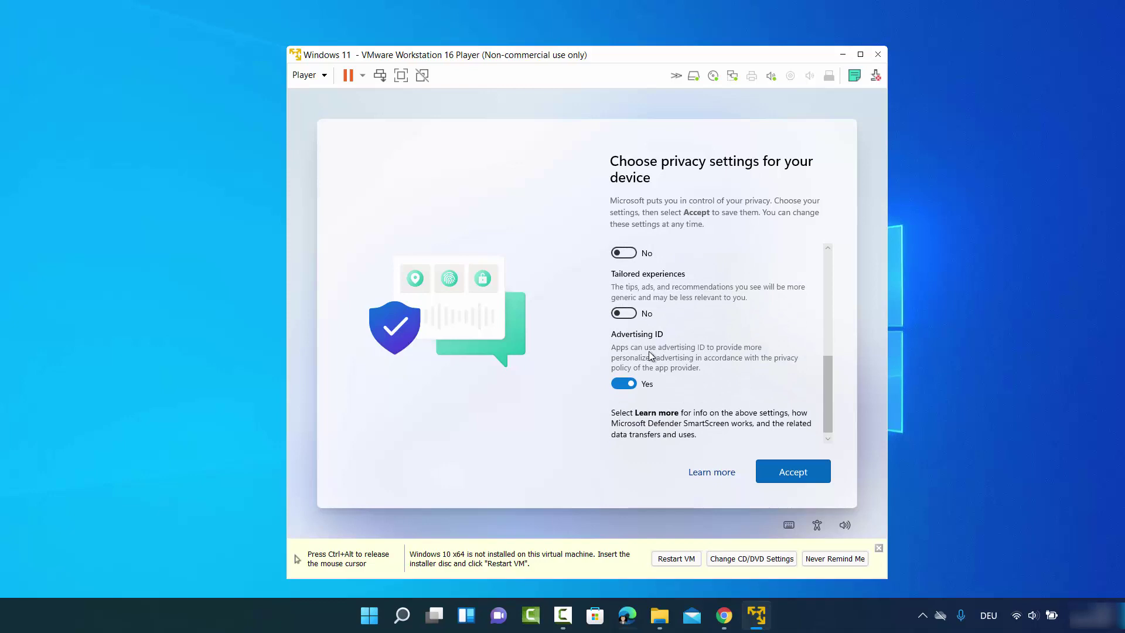
click(612, 385)
scroll(671, 333, up, 3)
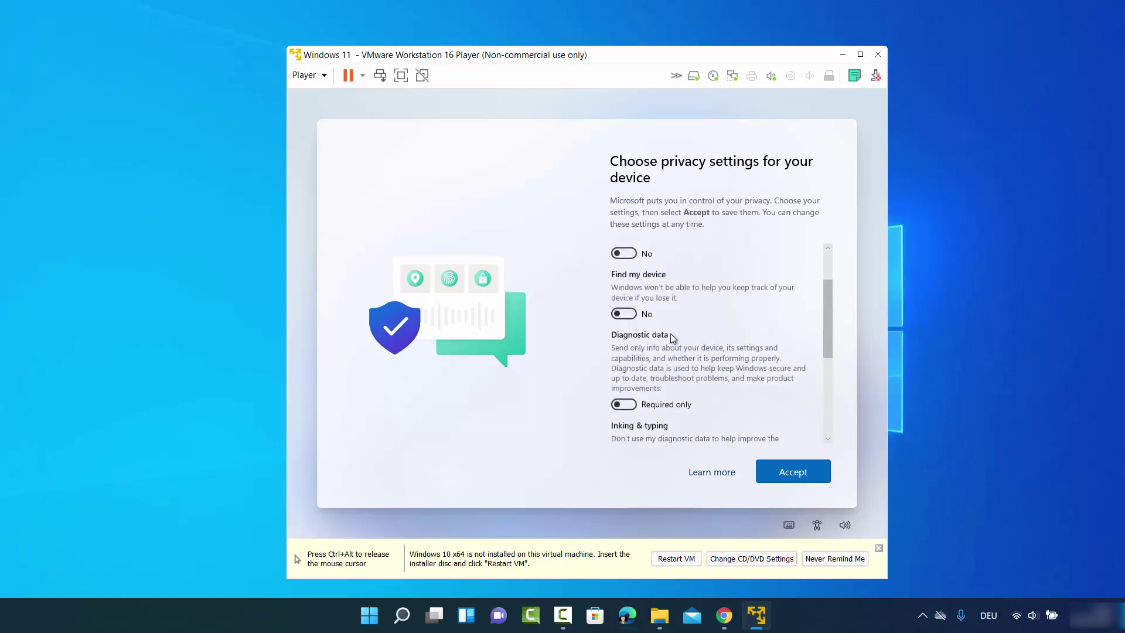
scroll(670, 333, down, 3)
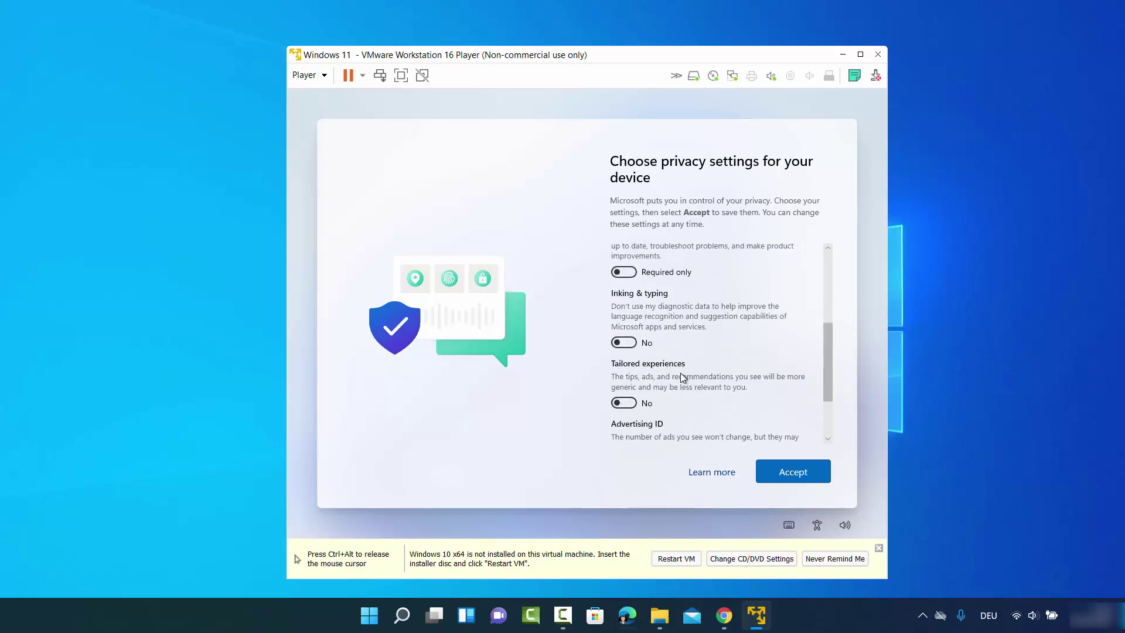
scroll(680, 372, down, 2)
click(781, 472)
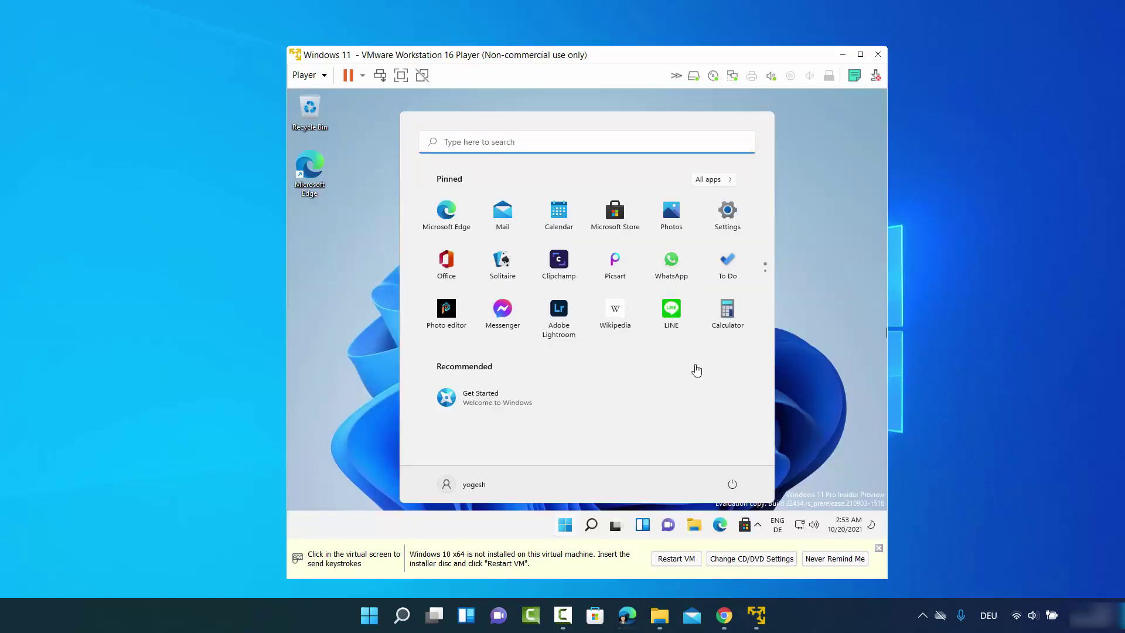
- Close the Windows Start menu, maximize the player window, and release the mouse with Ctrl+Alt
click(807, 332)
click(807, 335)
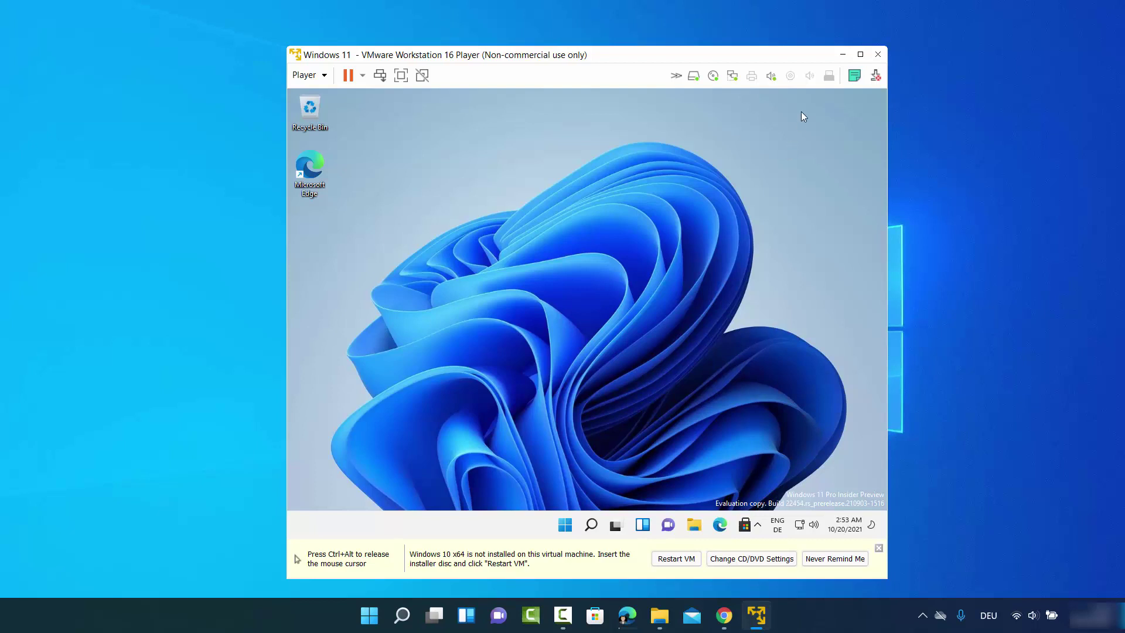
mouse_move(860, 59)
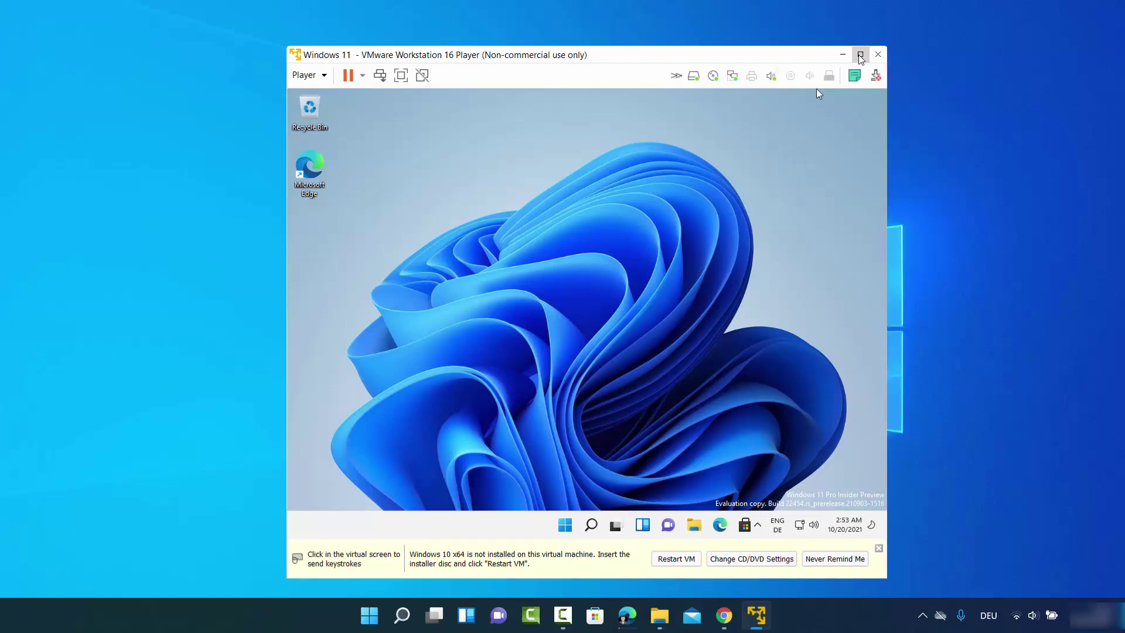
click(861, 59)
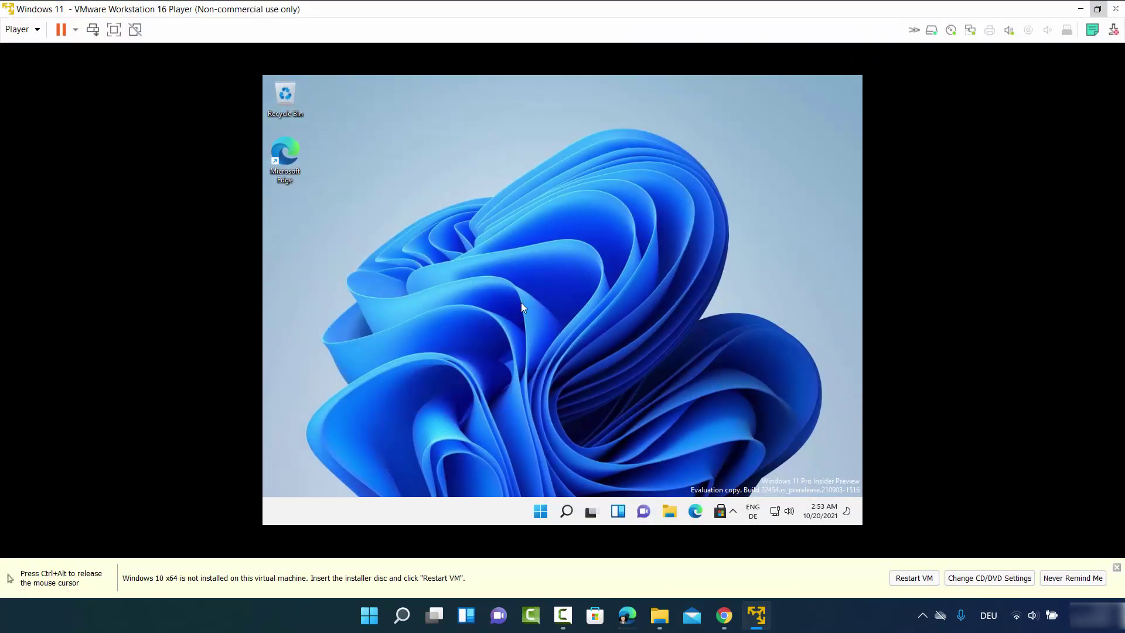
key(ctrl+alt)
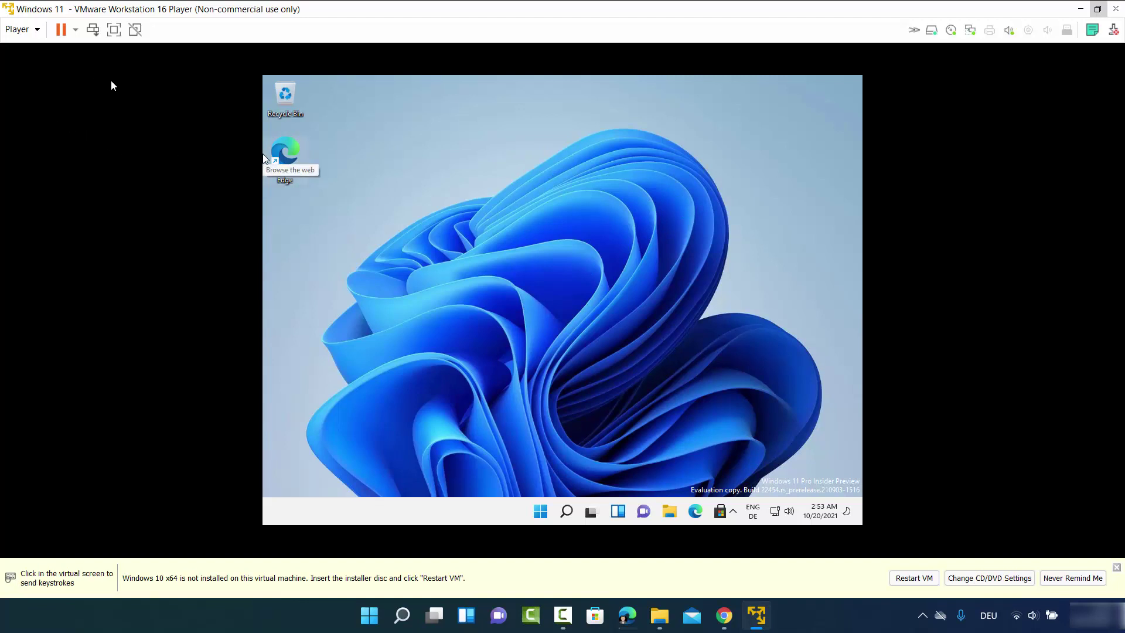
click(402, 332)
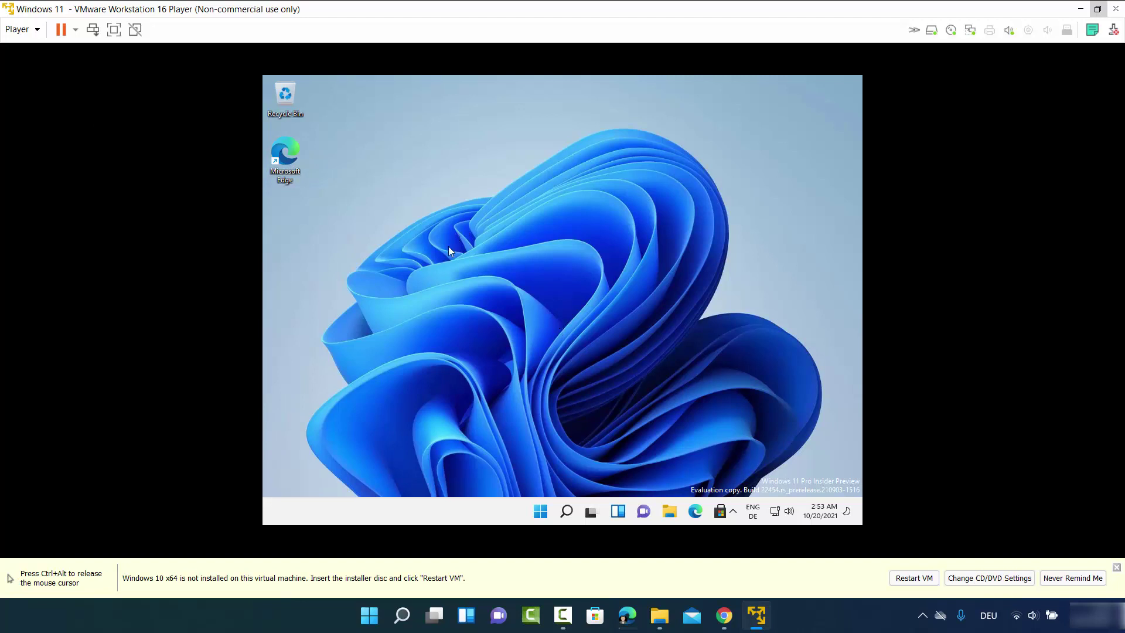
key(ctrl+alt)
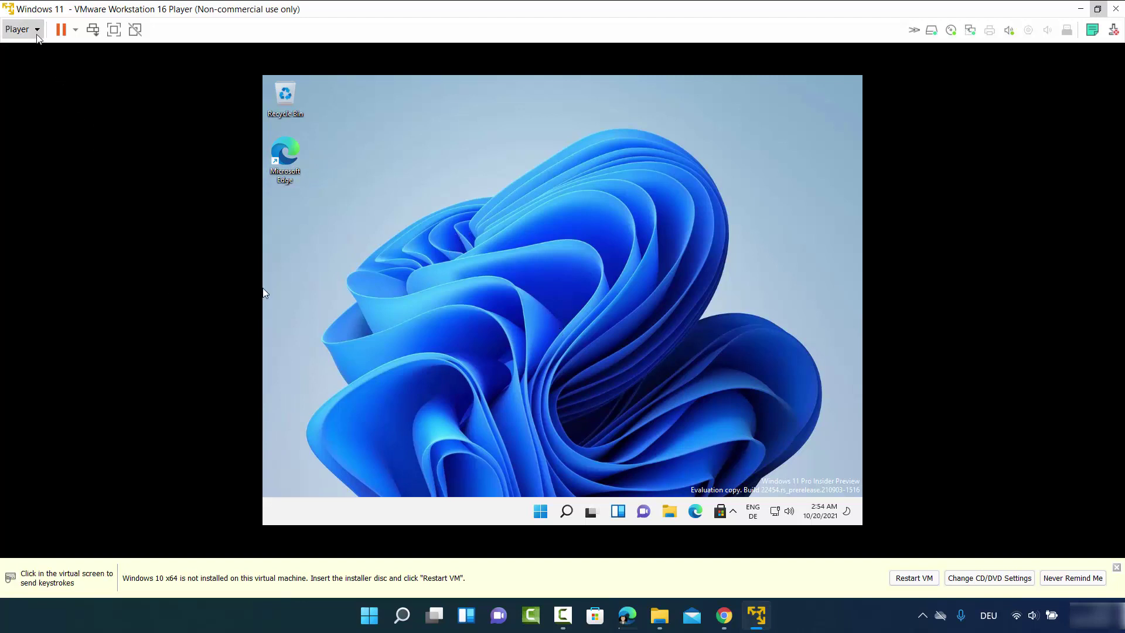
- Choose Install VMware Tools from the Player > Manage menu to mount the Tools disc
click(37, 37)
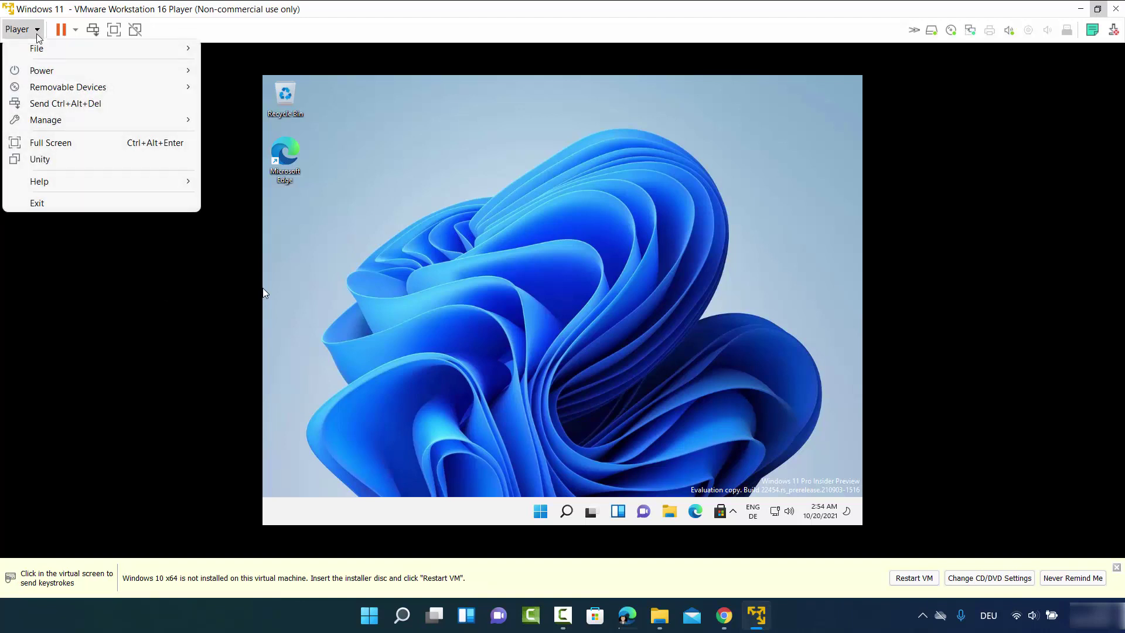
mouse_move(126, 124)
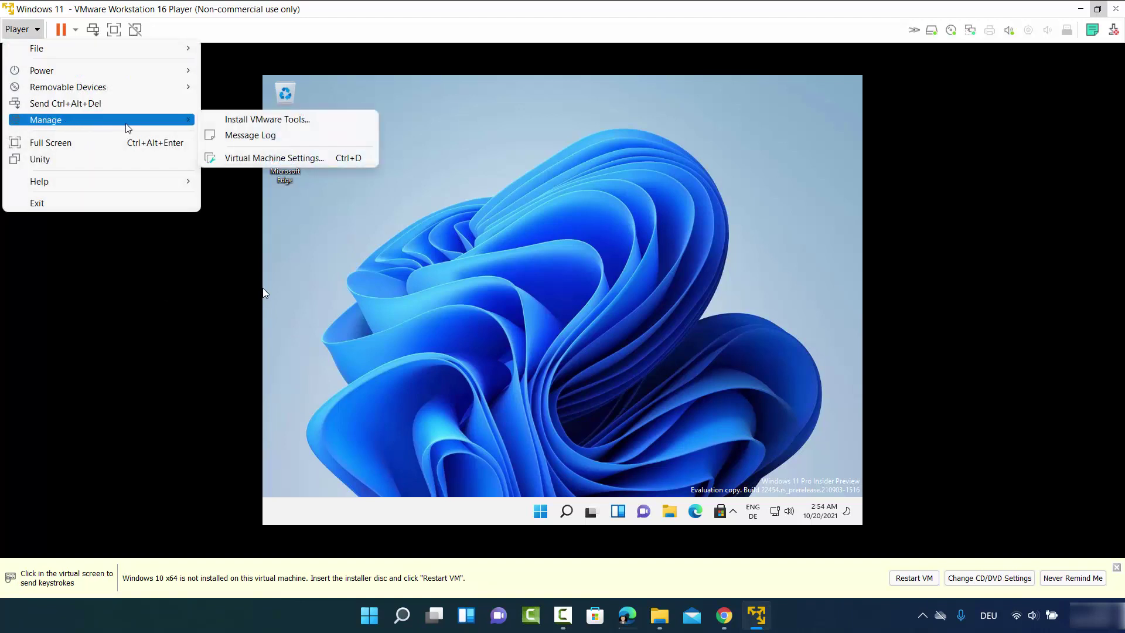
click(251, 119)
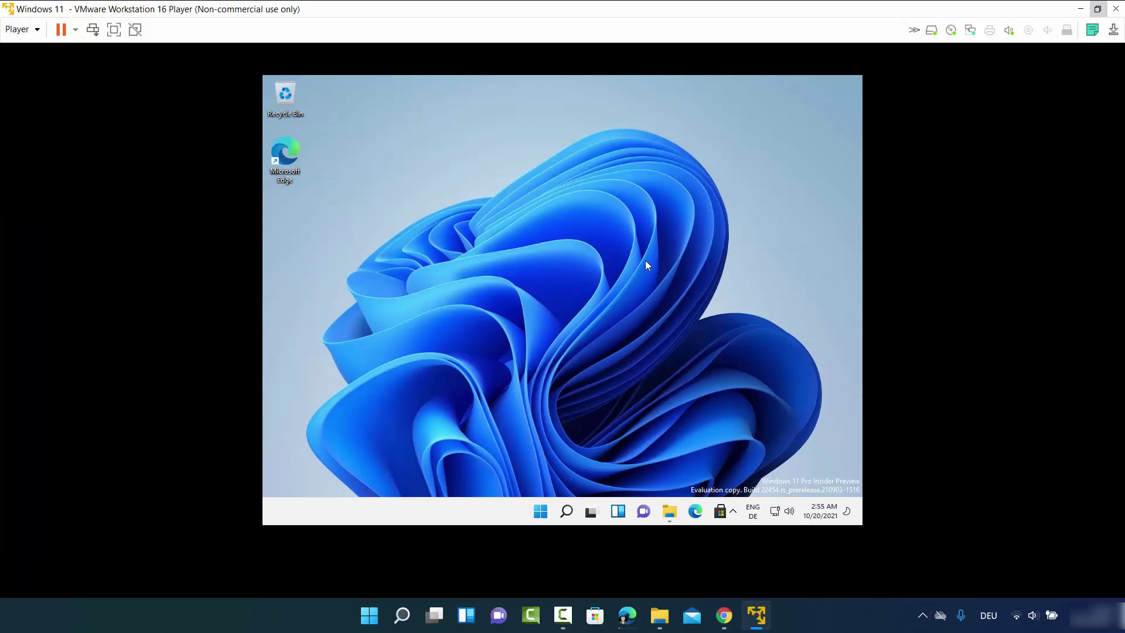
- In File Explorer, open DVD Drive (D:) VMware Tools under This PC and run setup64
click(671, 512)
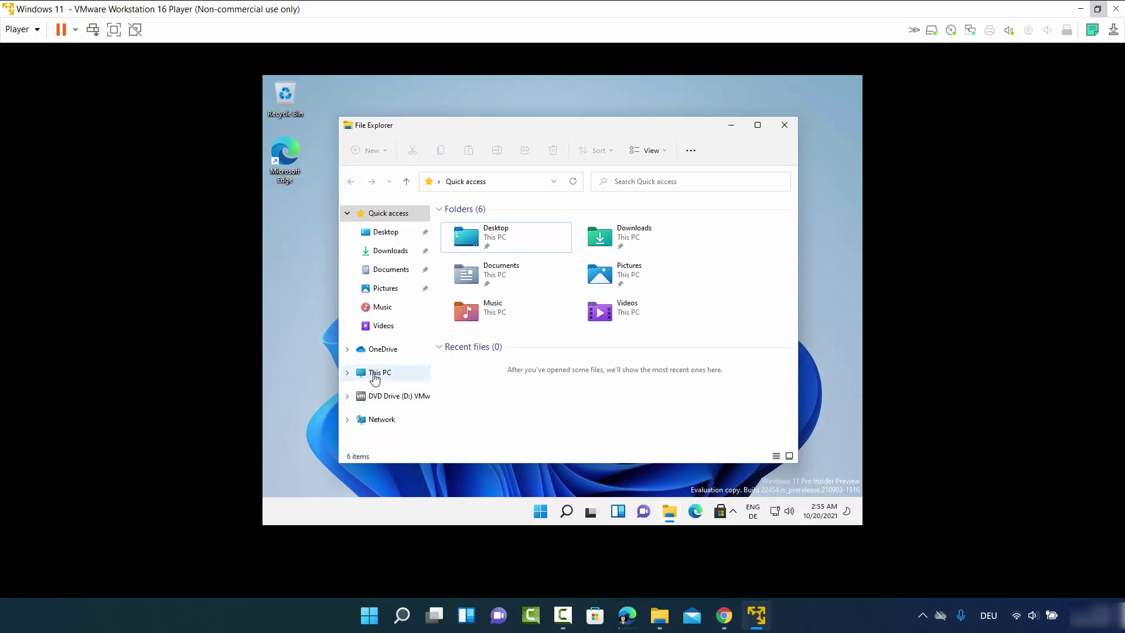
click(380, 375)
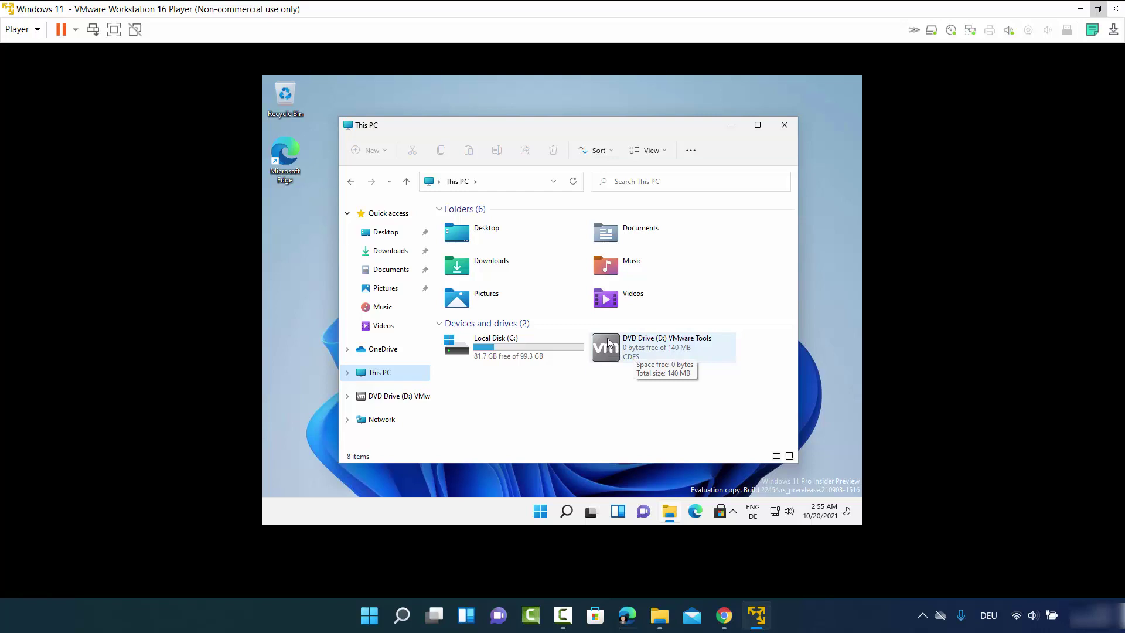
double_click(638, 351)
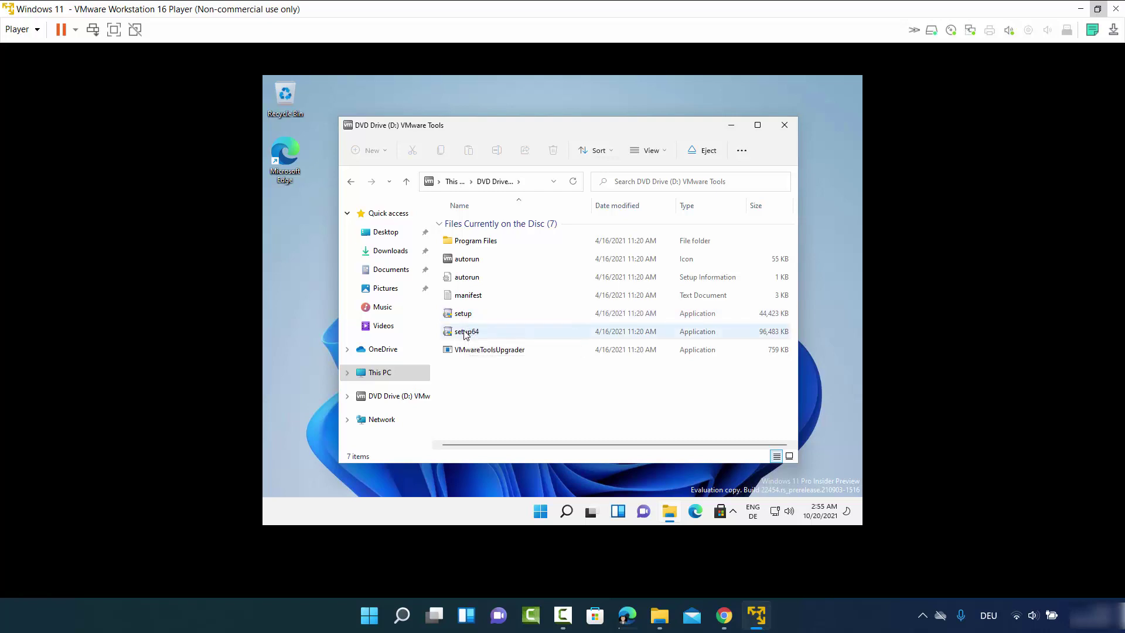
double_click(468, 334)
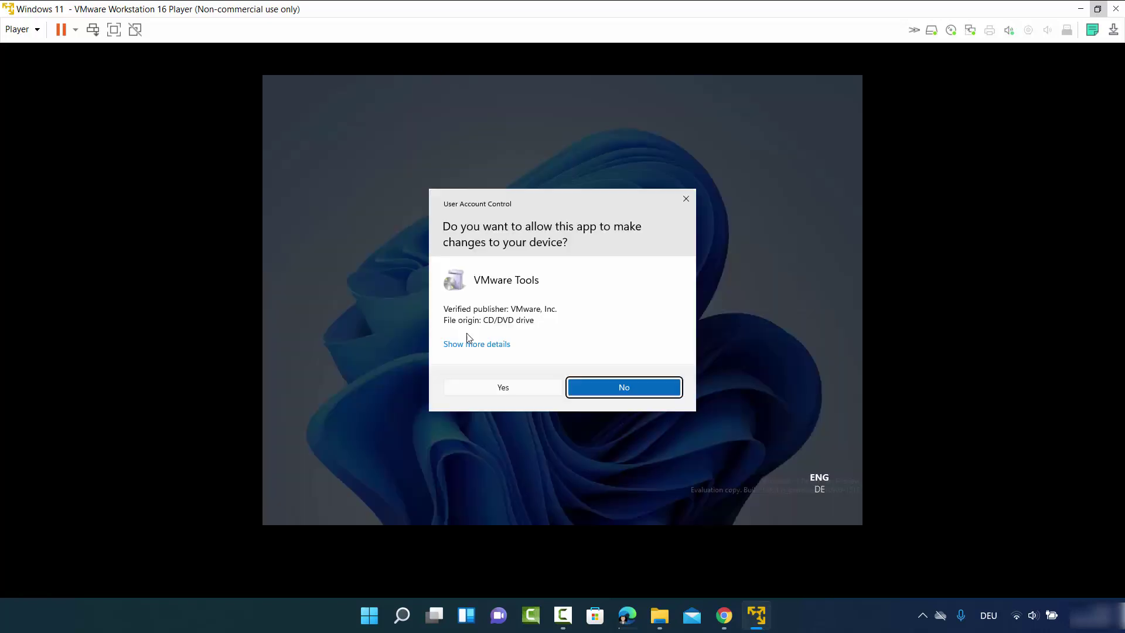
- Allow the installer through UAC and install VMware Tools with the Complete setup type
click(504, 387)
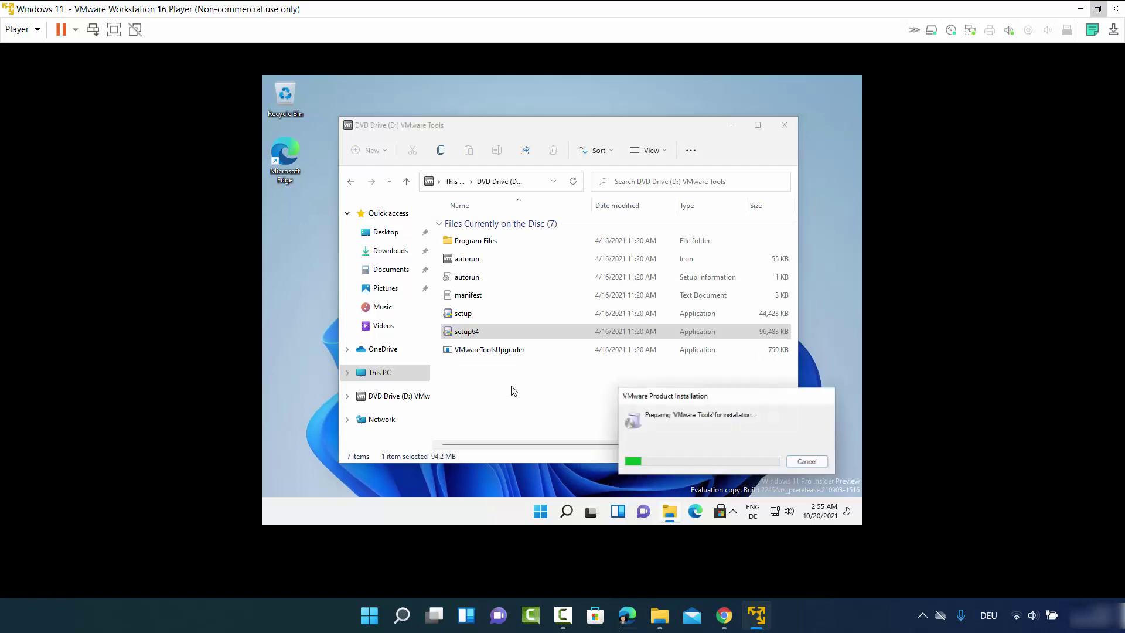
click(730, 128)
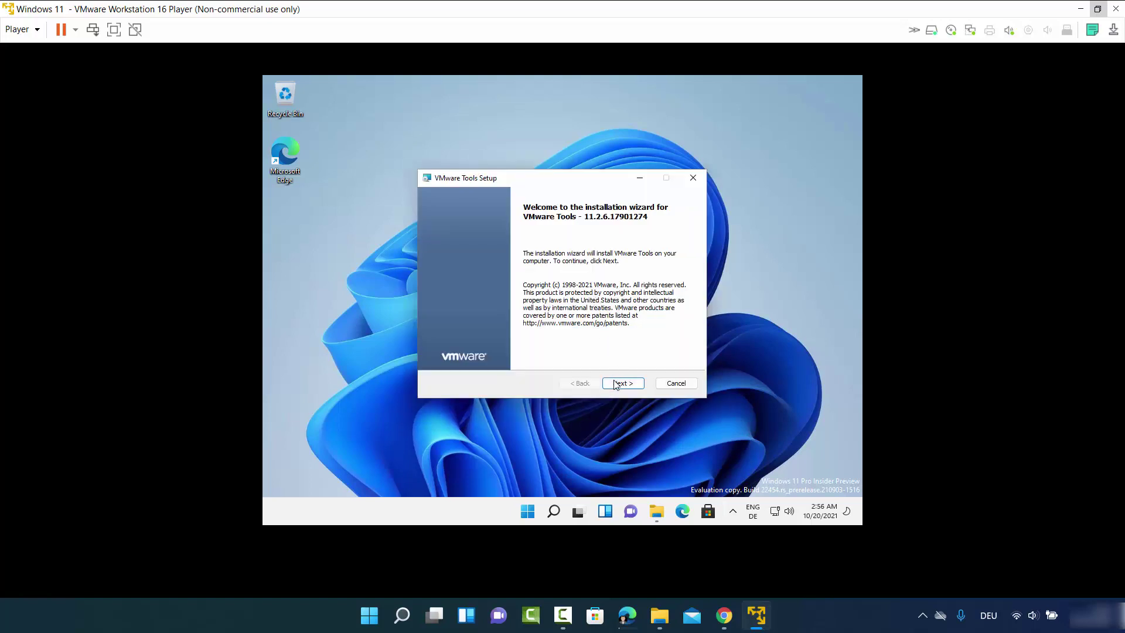
click(615, 387)
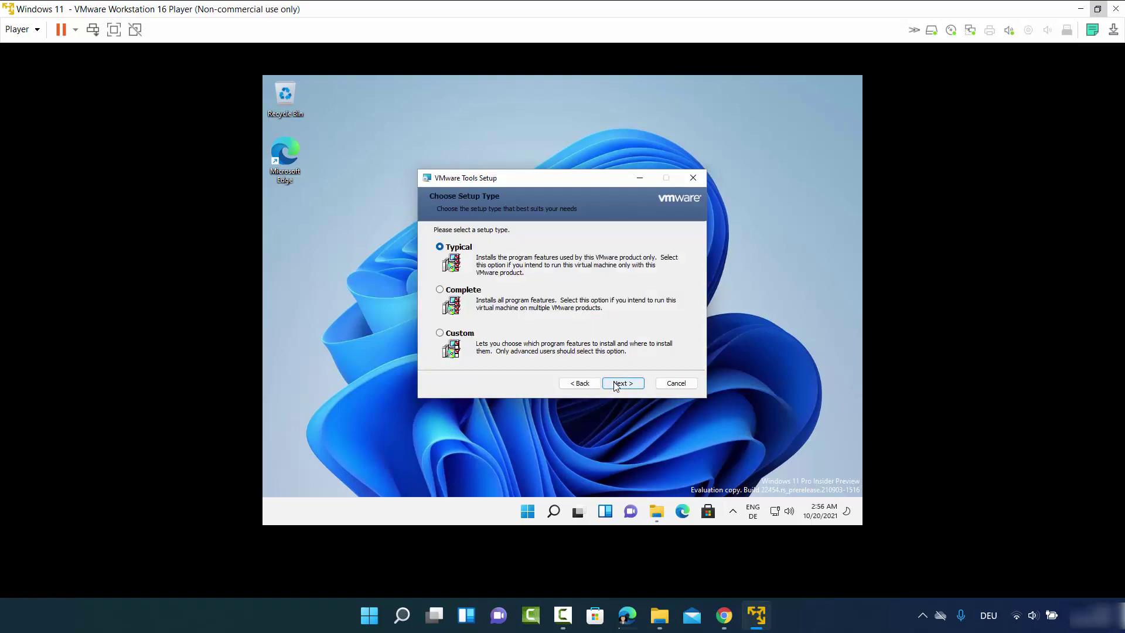
click(440, 290)
click(623, 387)
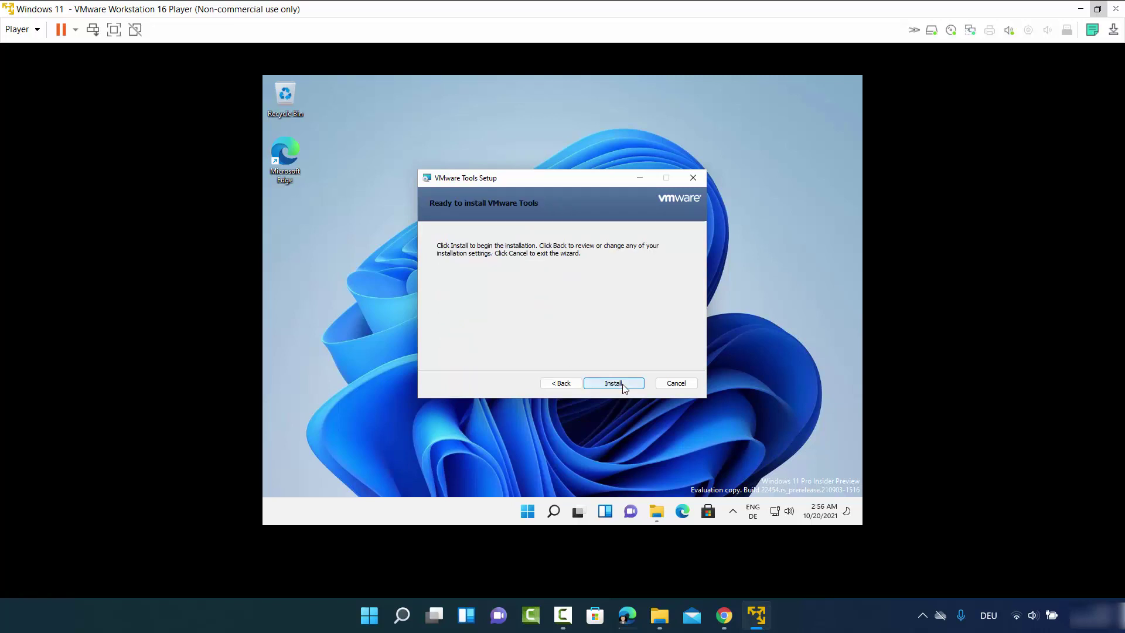
click(623, 385)
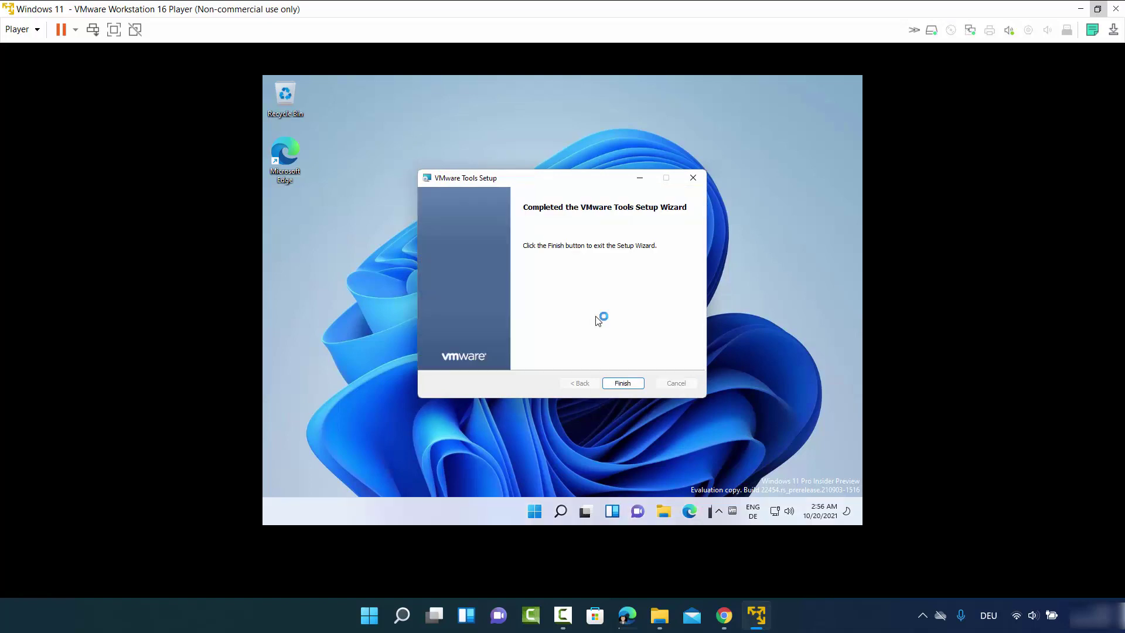
click(620, 382)
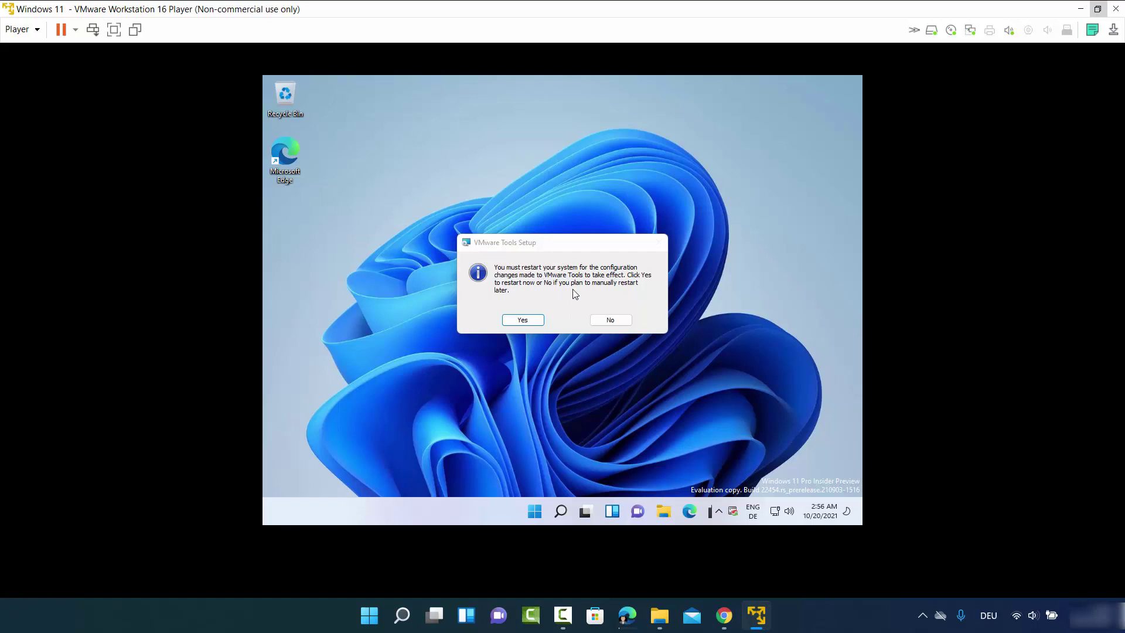
- Accept the restart prompt and maximize the player window again
click(526, 319)
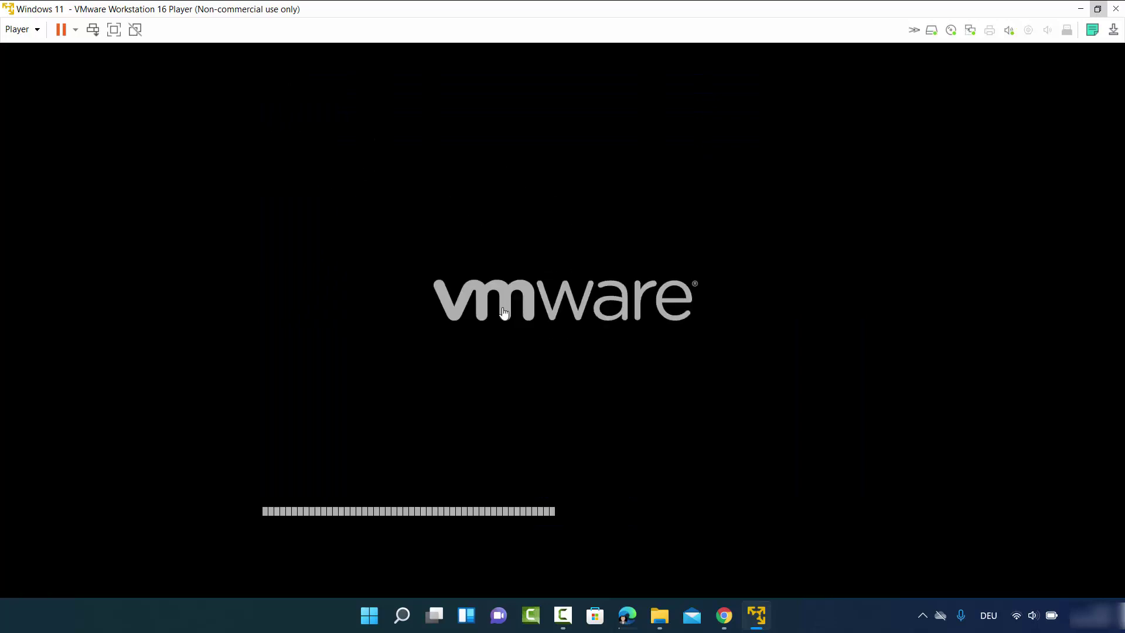
click(1098, 9)
mouse_move(861, 64)
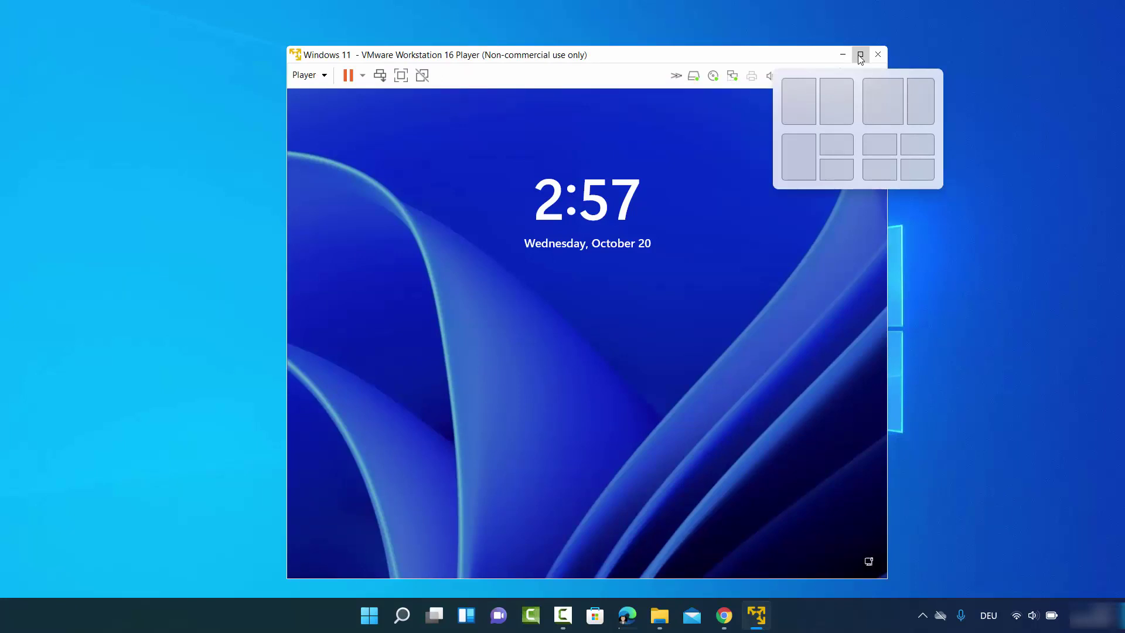
click(861, 56)
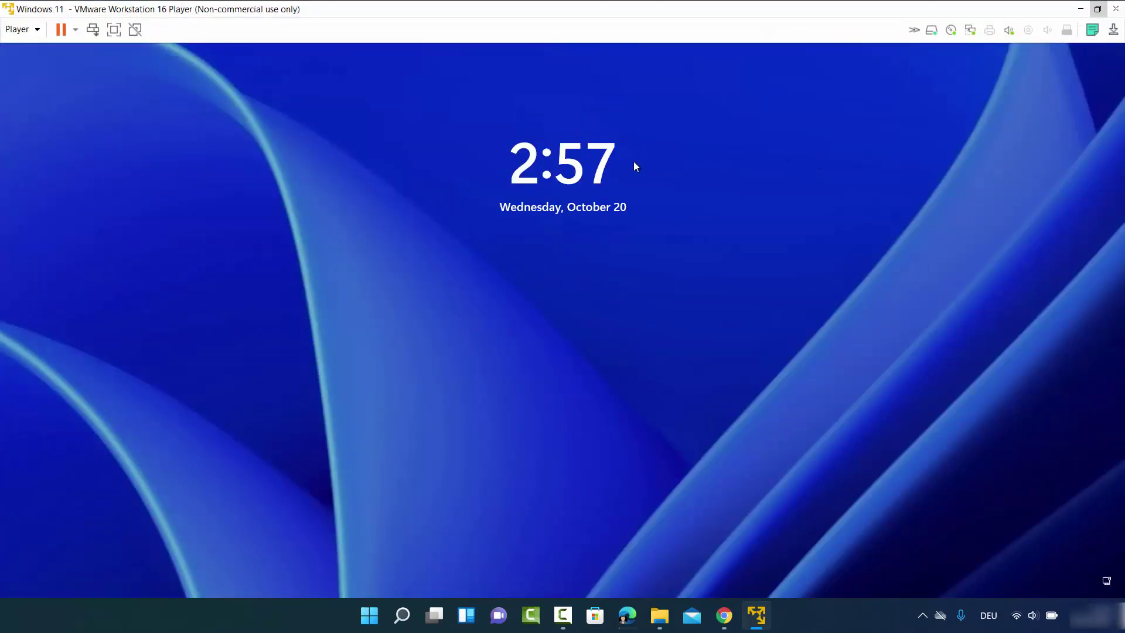
- Dismiss the lock screen and sign in to the local account with its password
click(656, 433)
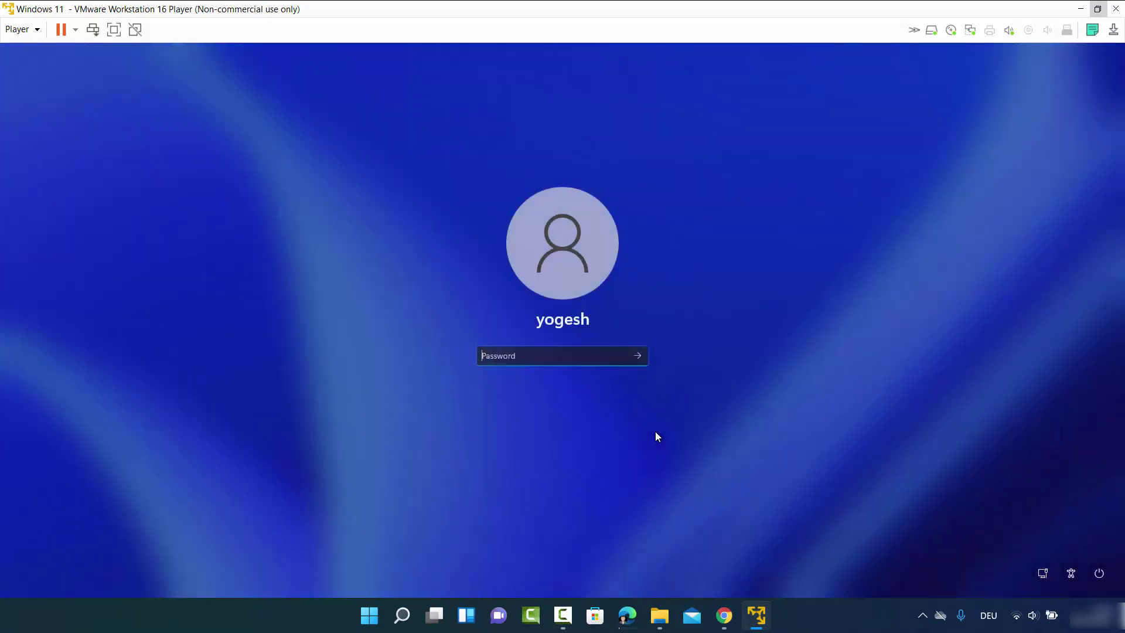
text(••••••)
key(Return)
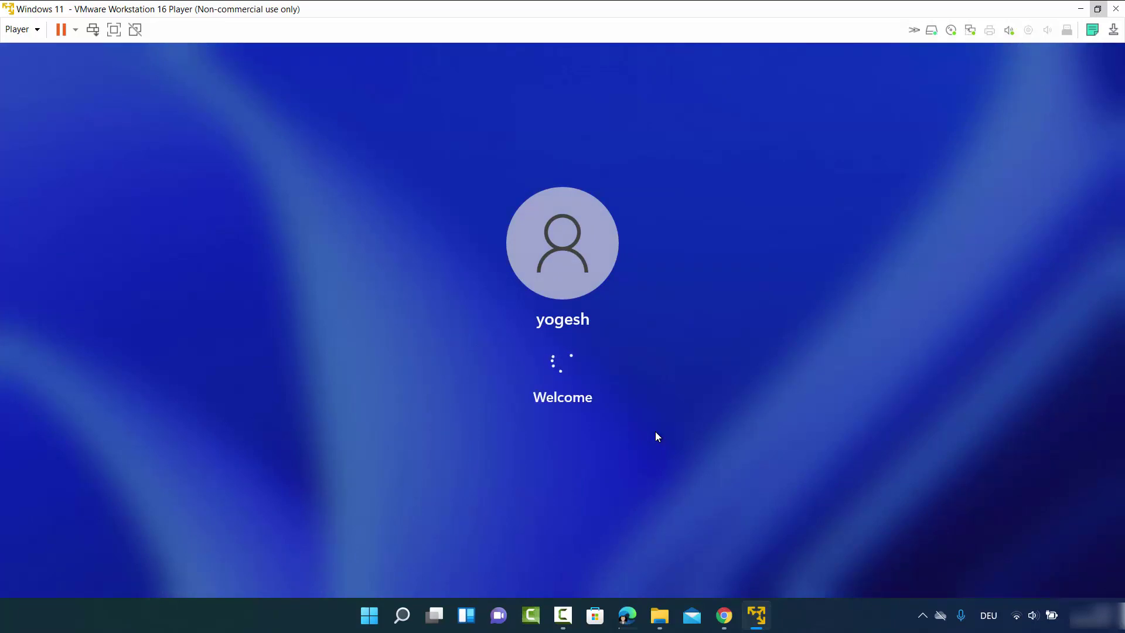